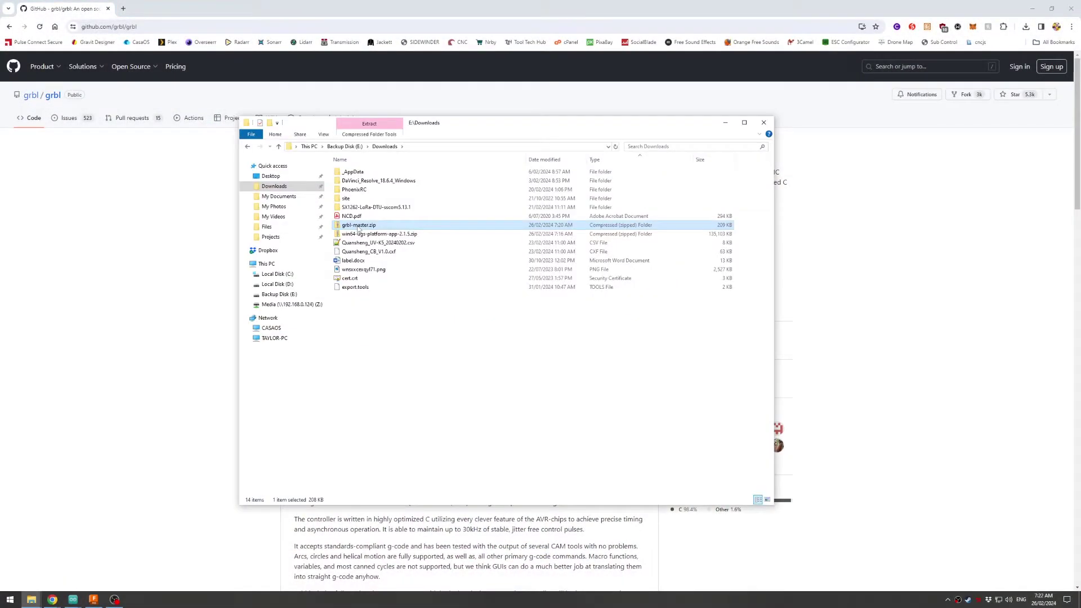
# Extract grbl-master.zip from the Downloads folder to E:\Downloads\grbl-master
pyautogui.rightClick(358, 225)
pyautogui.click(379, 273)
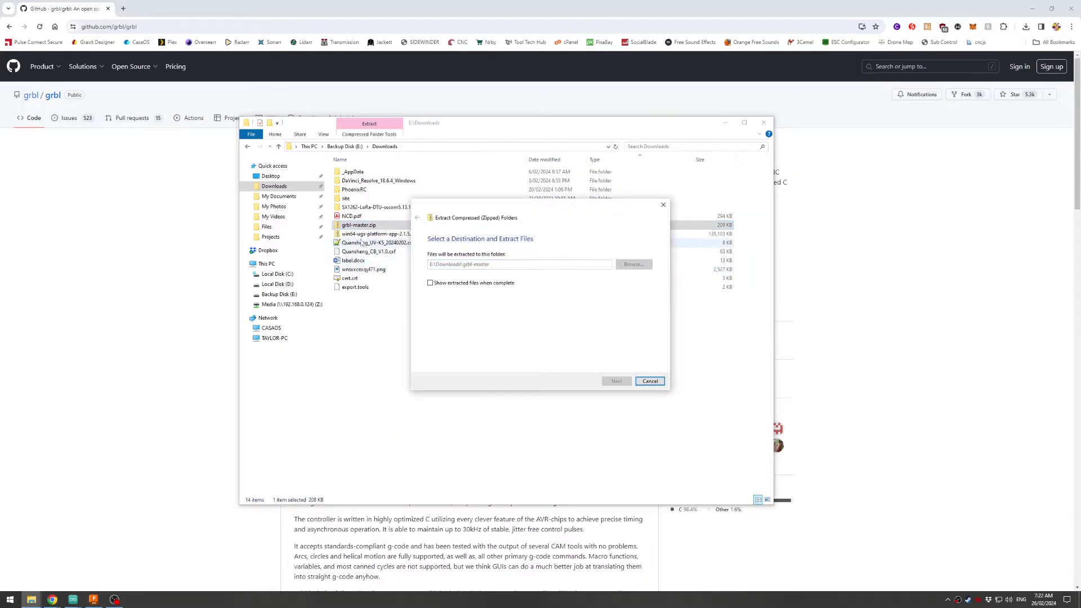
pyautogui.click(617, 382)
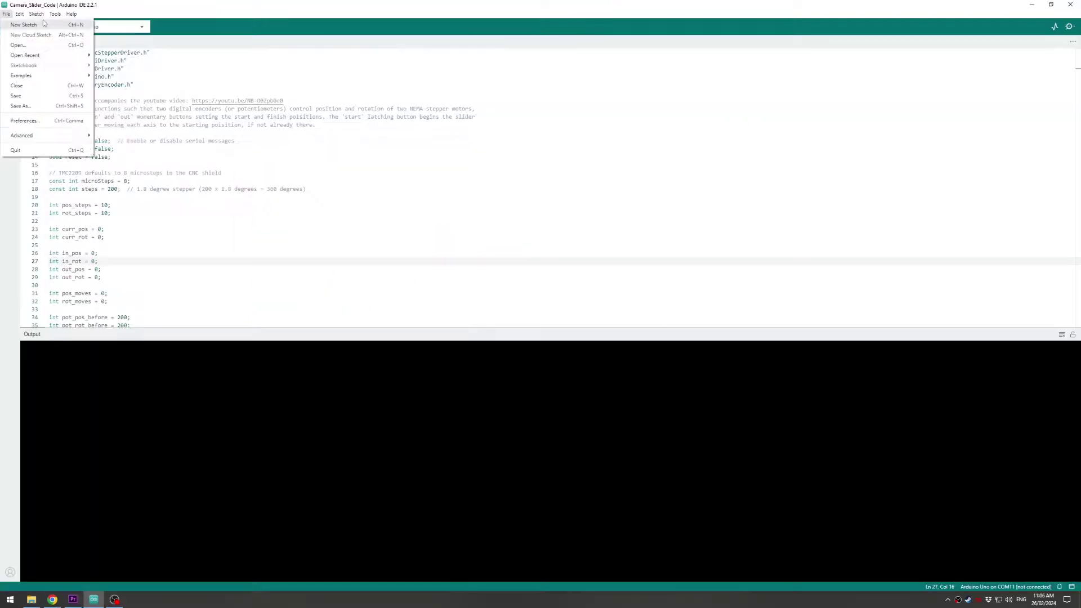
# Switch to Arduino IDE and import the grbl folder inside Downloads\grbl-master\grbl-master as a ZIP library
pyautogui.moveTo(36, 14)
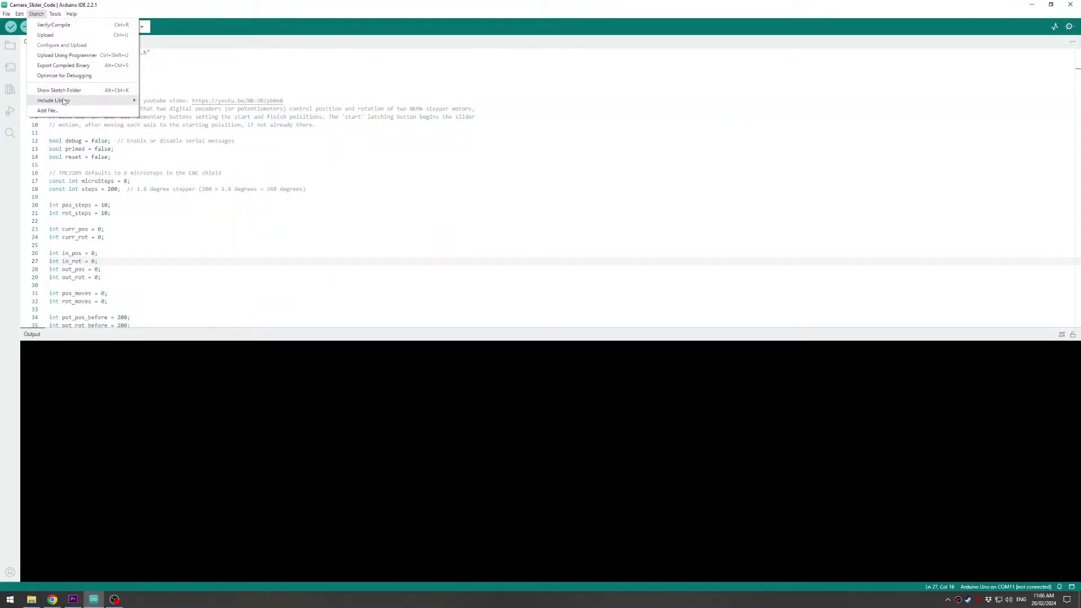
pyautogui.moveTo(85, 100)
pyautogui.click(169, 116)
pyautogui.click(223, 148)
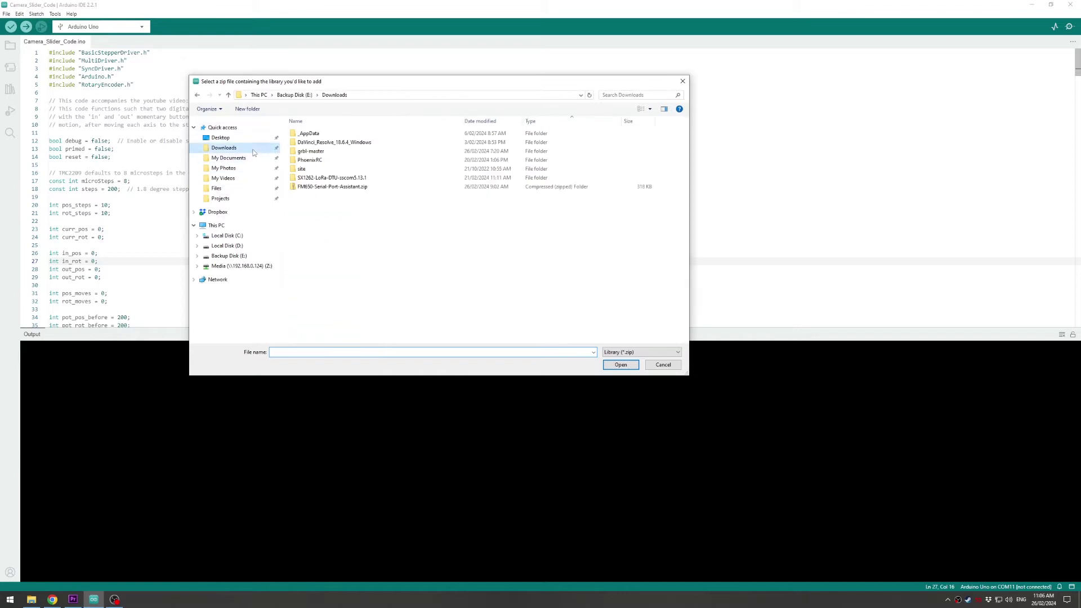
pyautogui.doubleClick(330, 158)
pyautogui.click(329, 136)
pyautogui.doubleClick(331, 135)
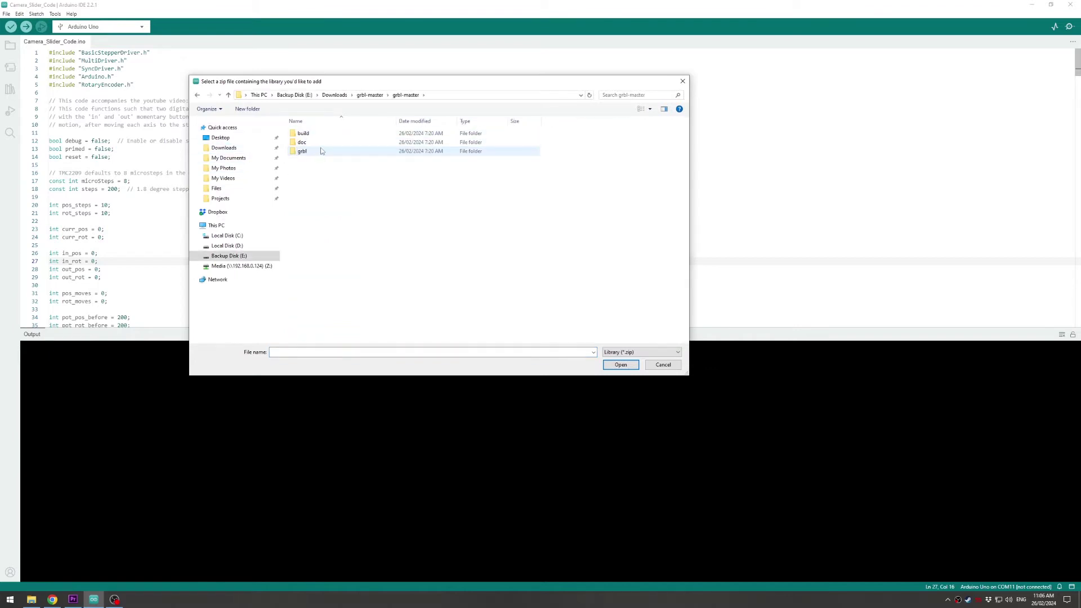
pyautogui.click(314, 151)
pyautogui.click(620, 365)
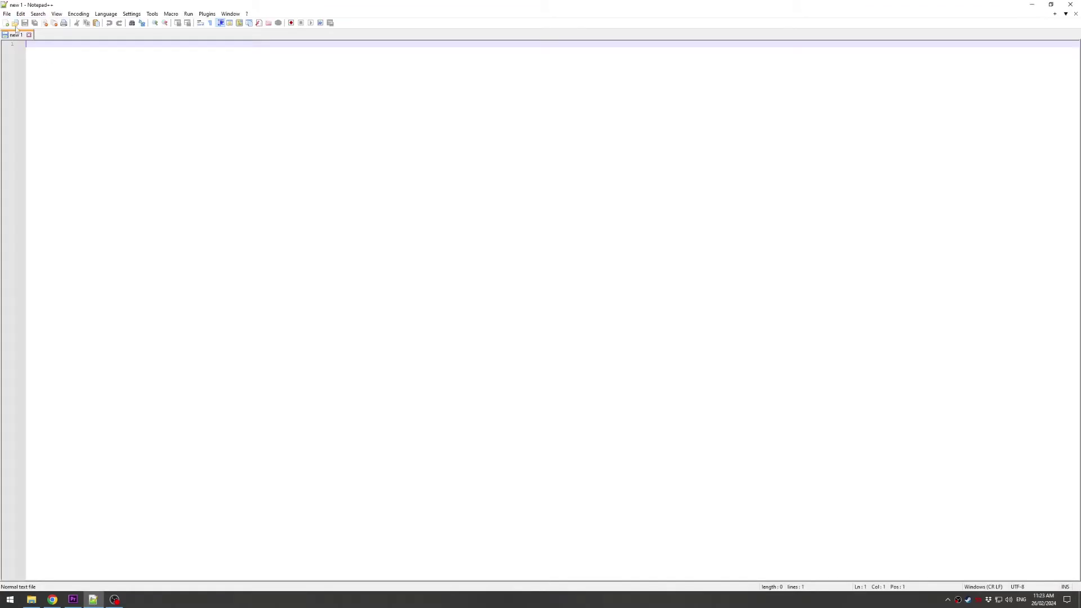
# Switch to Notepad++ and open config.h from the grbl folder inside Downloads\grbl-master\grbl-master
pyautogui.click(6, 13)
pyautogui.click(21, 34)
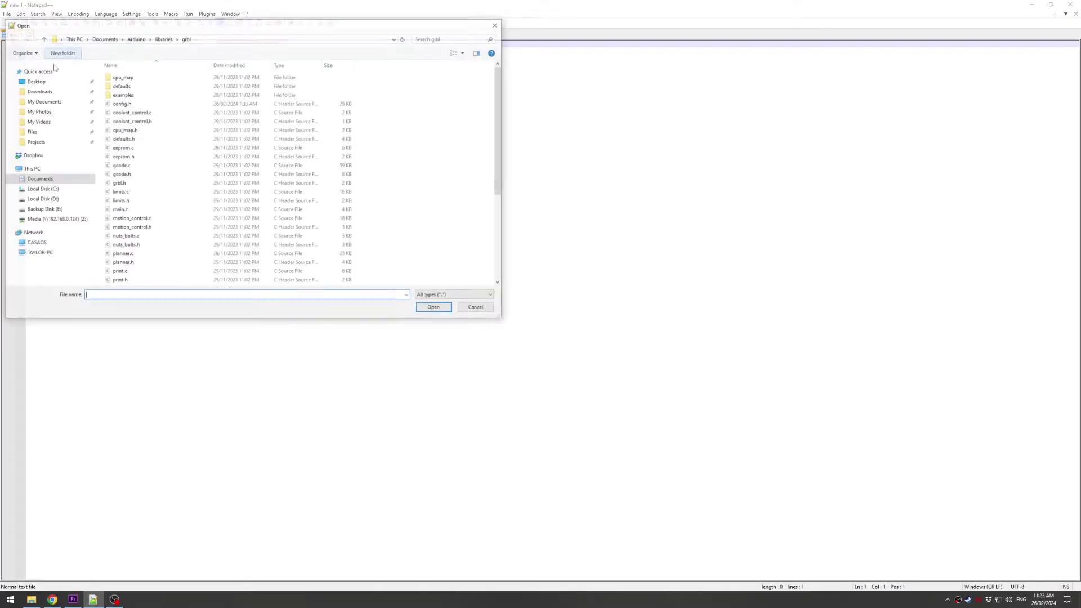
pyautogui.click(62, 94)
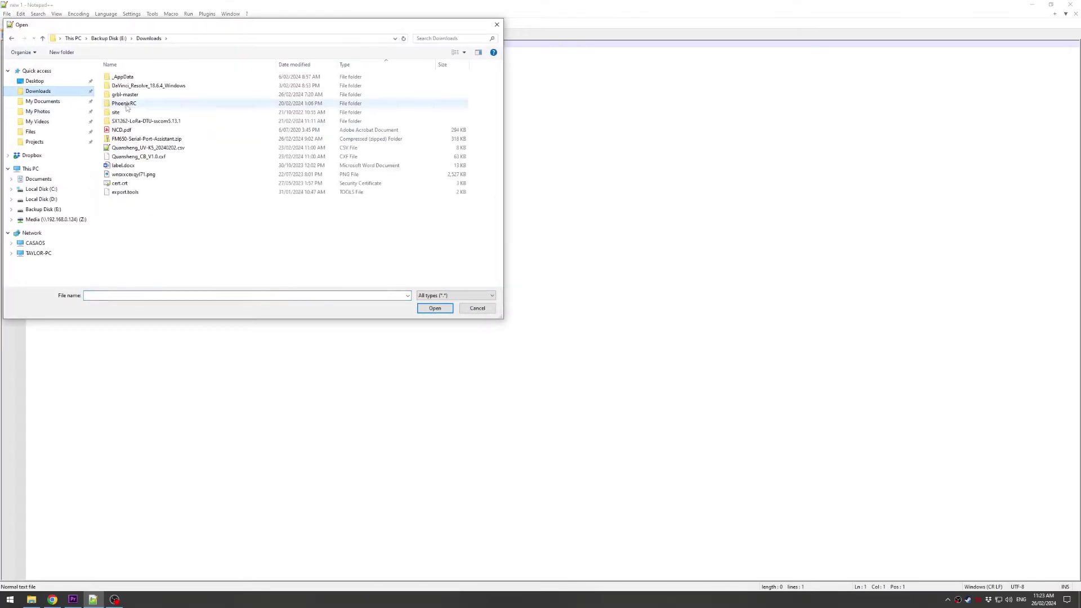
pyautogui.doubleClick(129, 103)
pyautogui.doubleClick(135, 77)
pyautogui.doubleClick(135, 95)
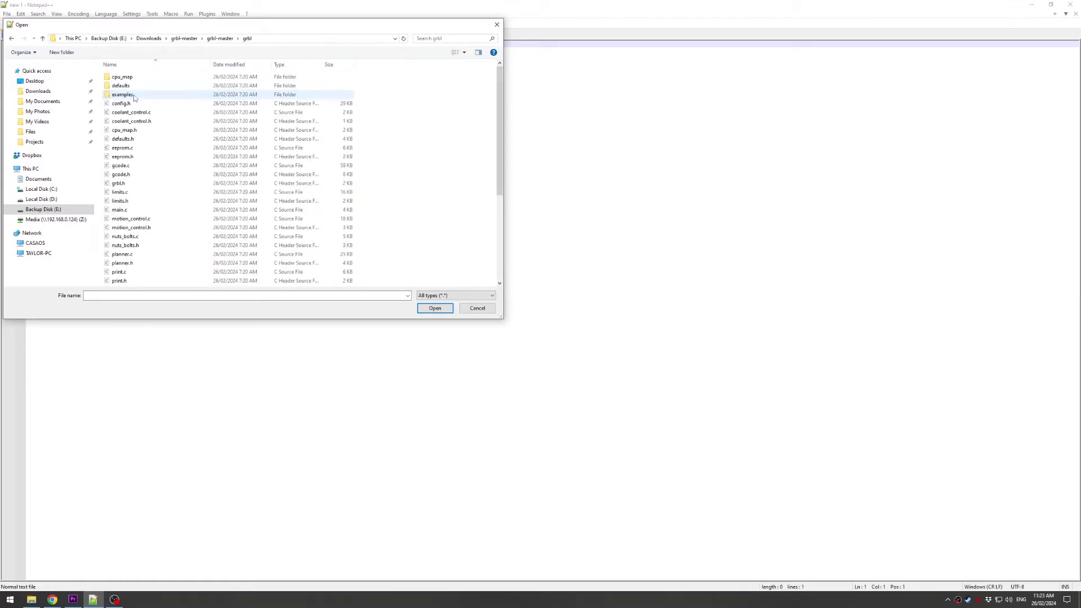
pyautogui.doubleClick(136, 102)
pyautogui.click(139, 125)
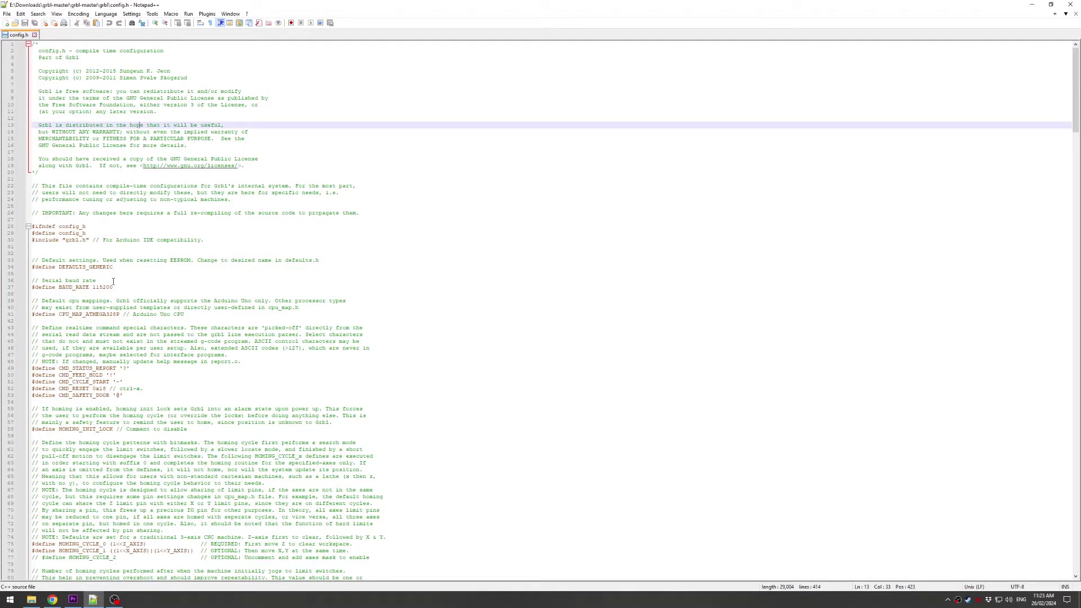
# Comment out the "#define HOMING_CYCLE_0" line for the Z axis in config.h with "//"
pyautogui.scroll(-3, 114, 257)
pyautogui.scroll(-16, 115, 210)
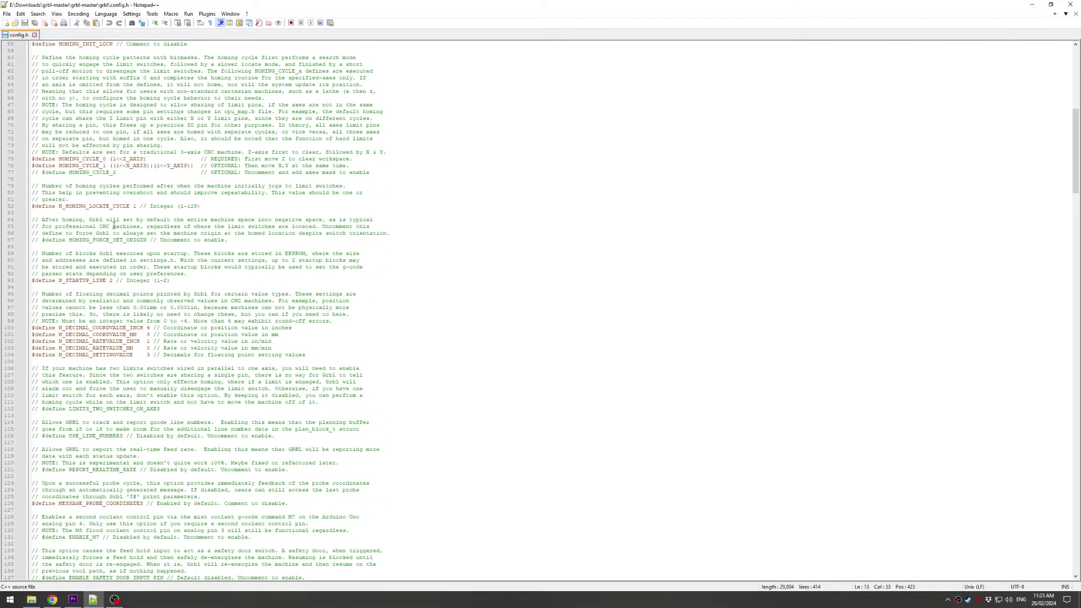
pyautogui.scroll(1, 101, 210)
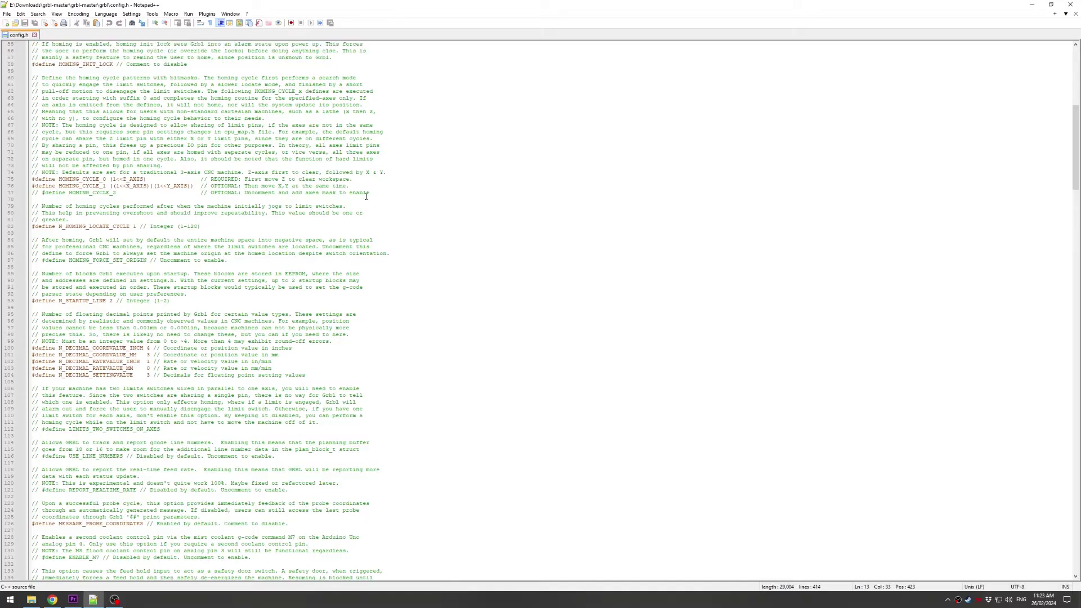
pyautogui.moveTo(351, 186); pyautogui.dragTo(65, 186)
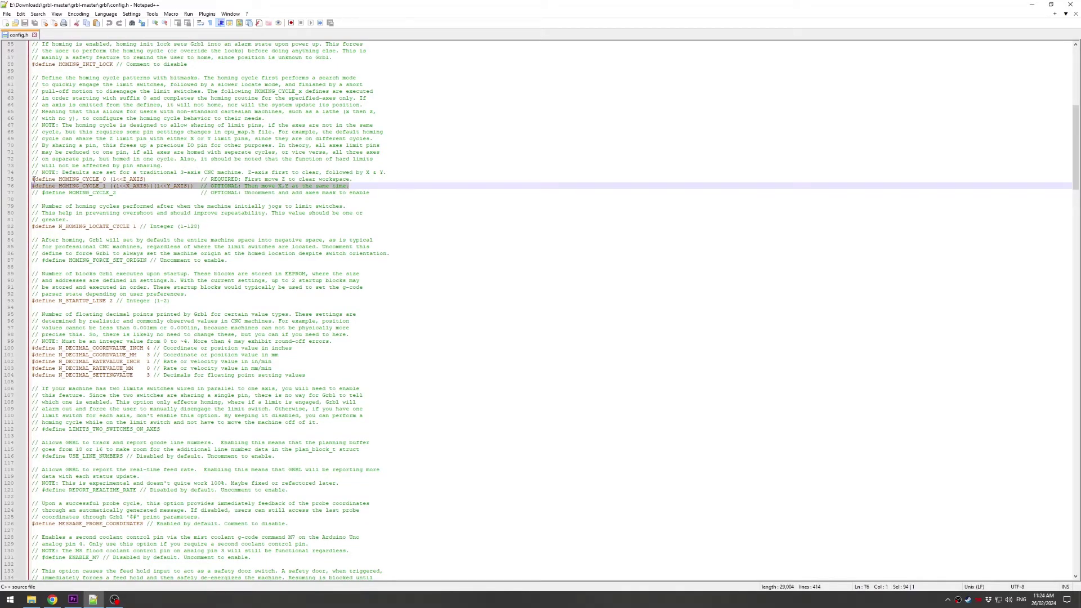
pyautogui.click(33, 179)
pyautogui.write('//')
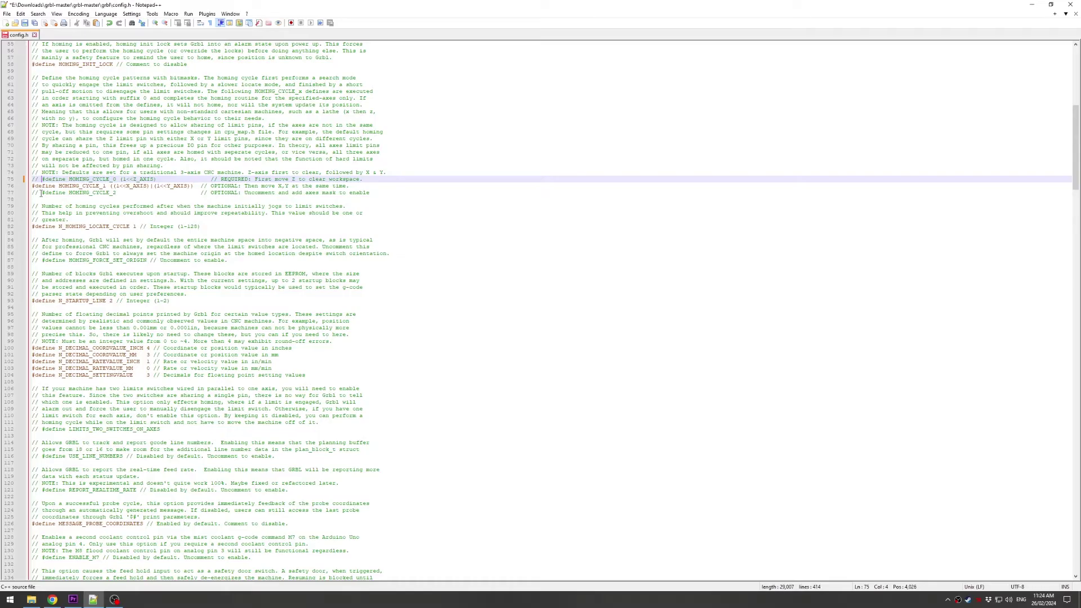
pyautogui.press('Down')
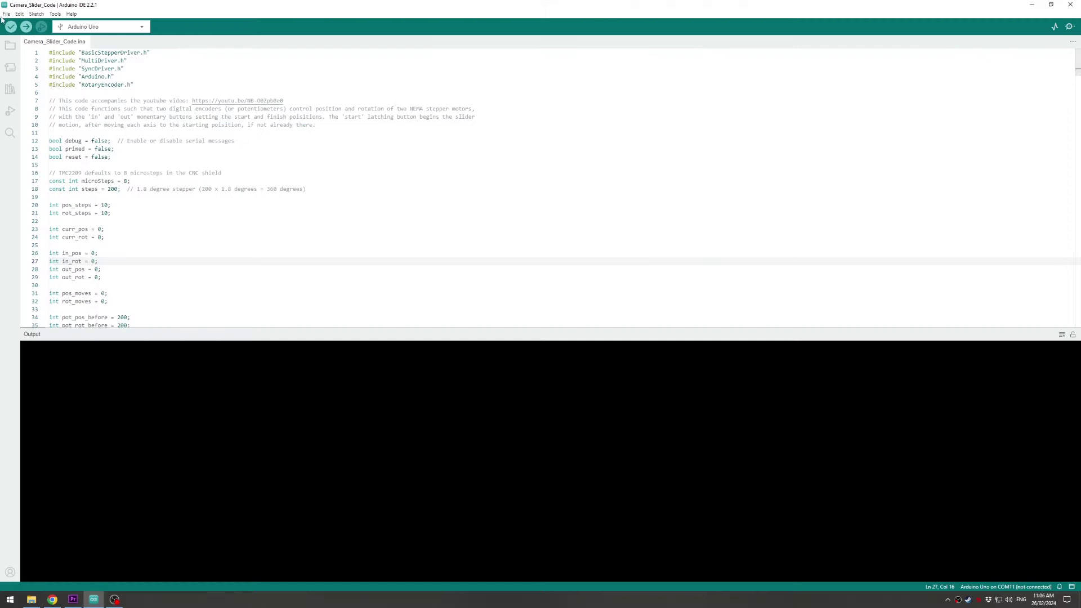
# Switch to Arduino IDE and open the grblUpload example sketch from the grbl library
pyautogui.click(6, 14)
pyautogui.moveTo(23, 76)
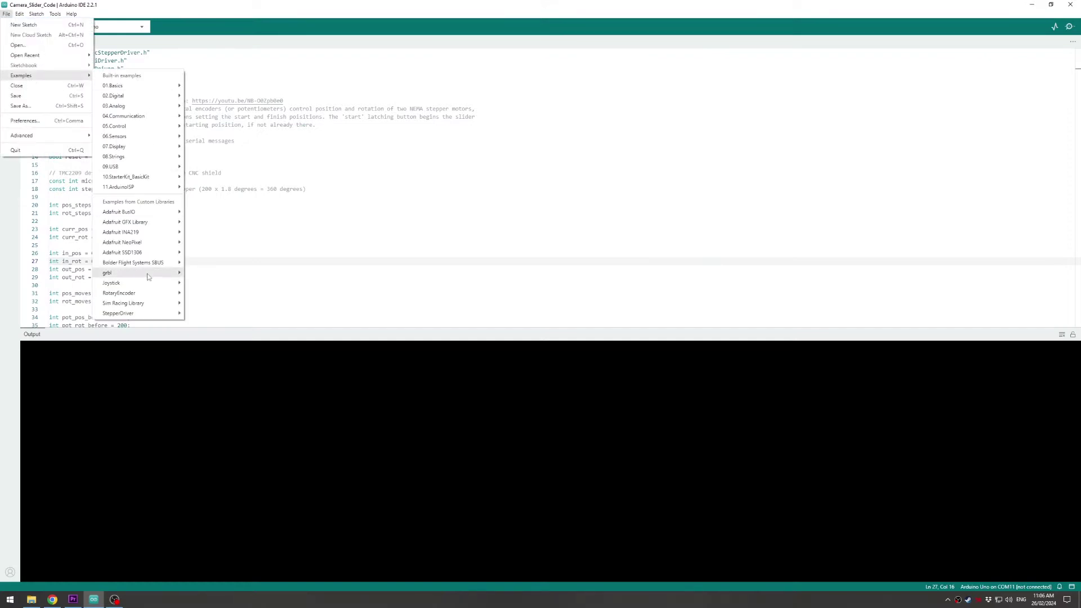
pyautogui.click(204, 272)
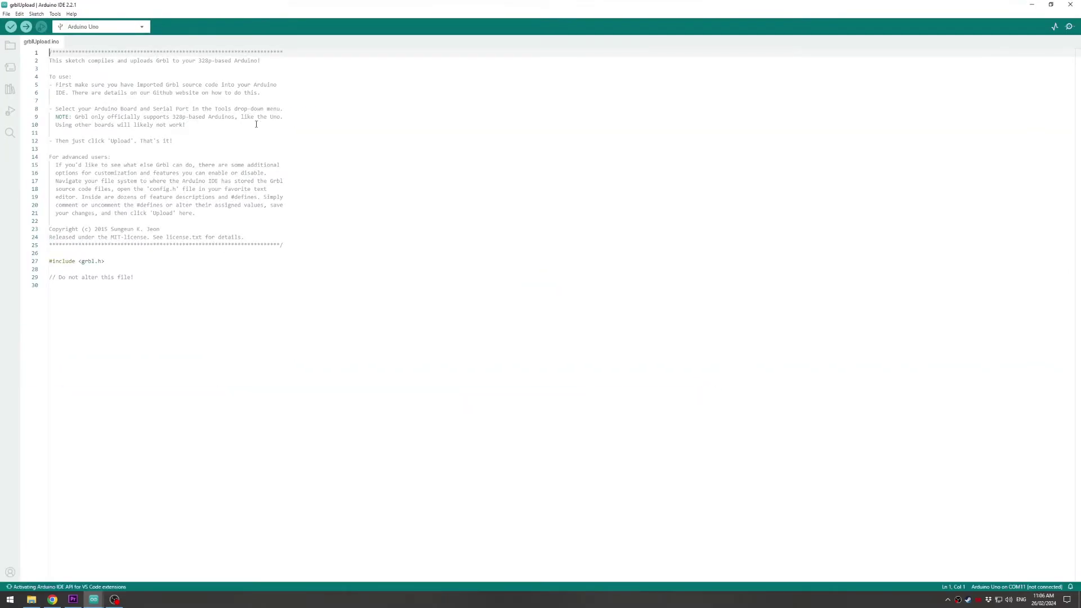
pyautogui.click(248, 138)
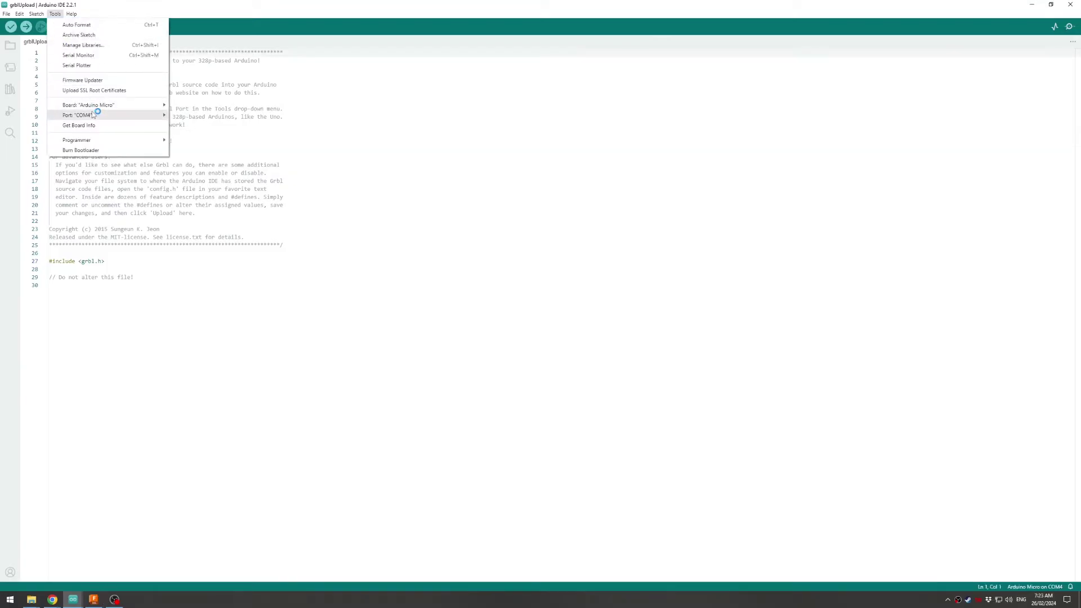
# Look at the available serial ports and check in Device Manager which COM port the USB-SERIAL CH340 device uses
pyautogui.click(185, 125)
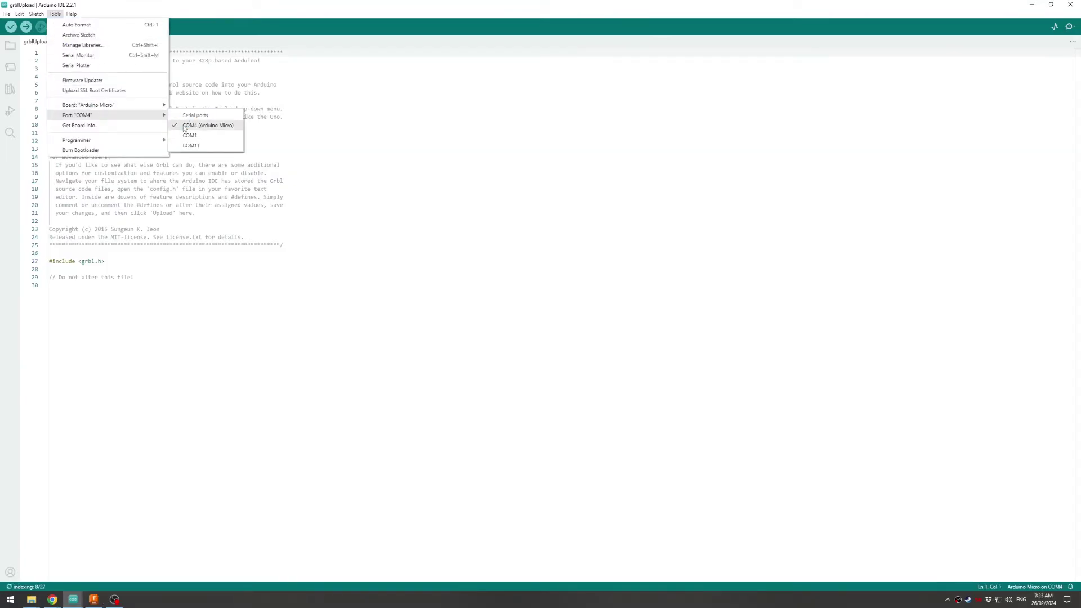
pyautogui.press('super')
pyautogui.write('device')
pyautogui.press('Return')
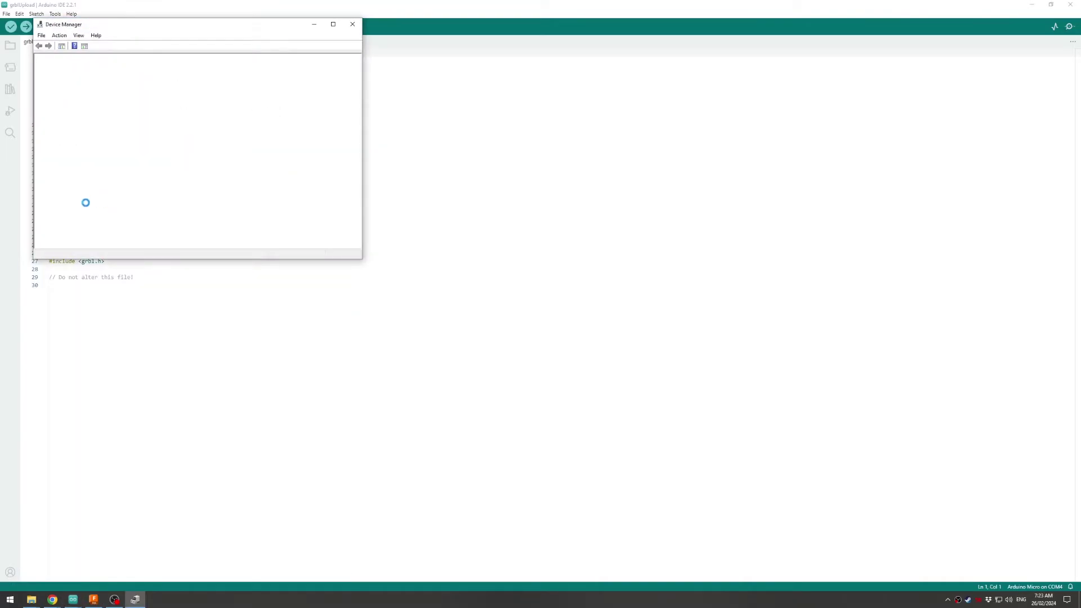
pyautogui.click(48, 164)
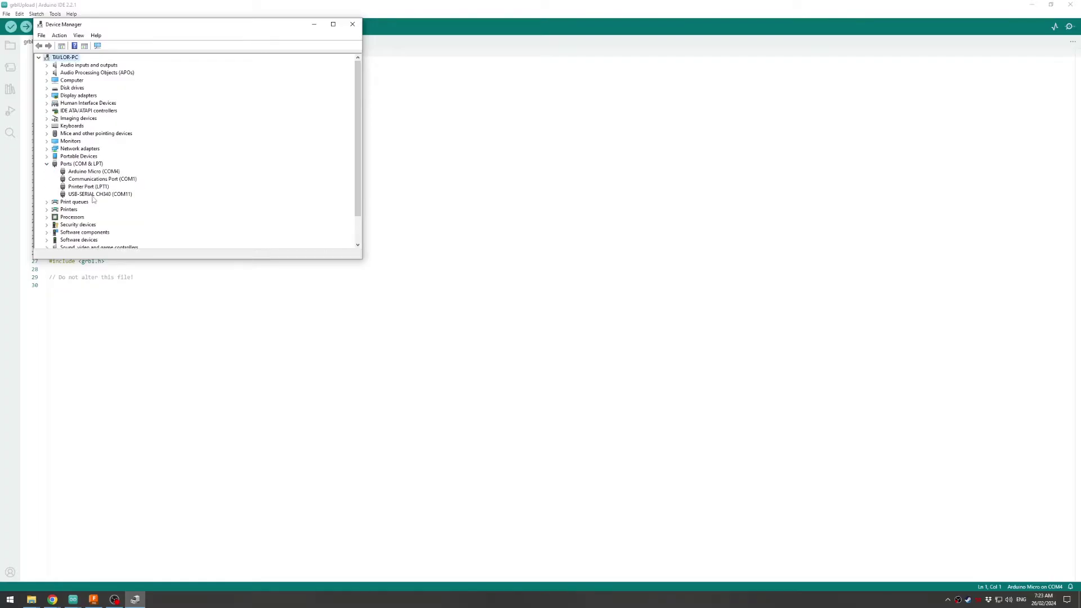
pyautogui.click(95, 194)
pyautogui.click(353, 23)
# Set the board to Arduino Uno on port COM11 and upload the grblUpload sketch
pyautogui.click(102, 26)
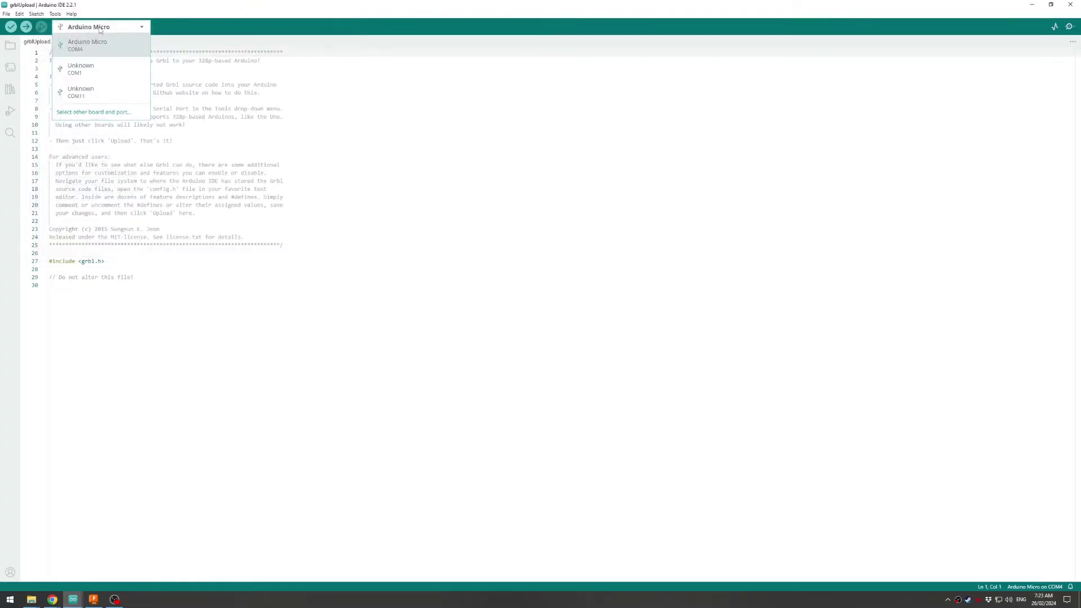
pyautogui.click(84, 89)
pyautogui.write('un')
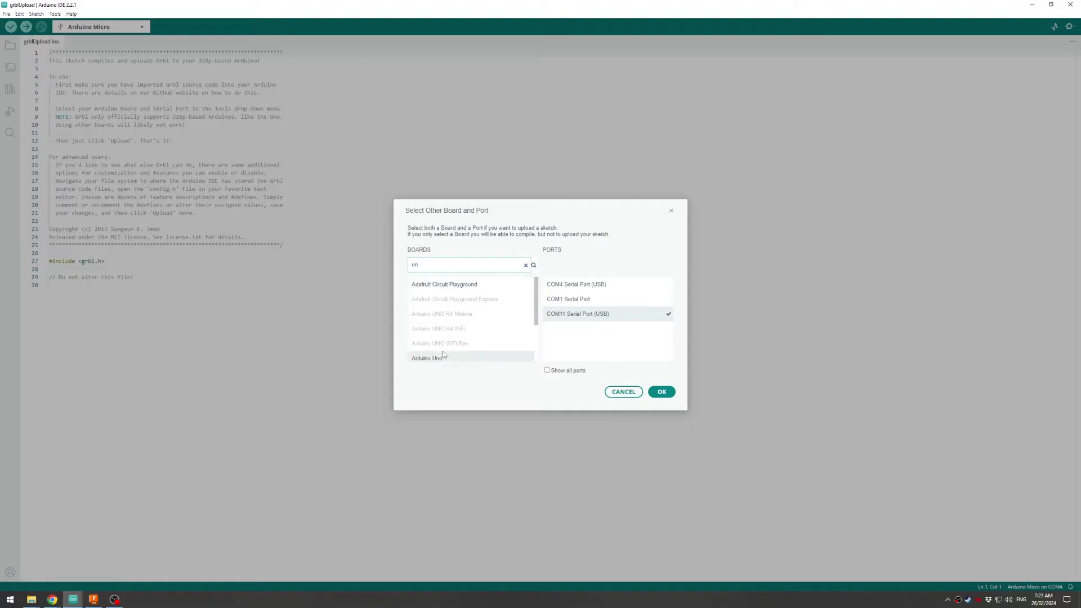
pyautogui.click(662, 393)
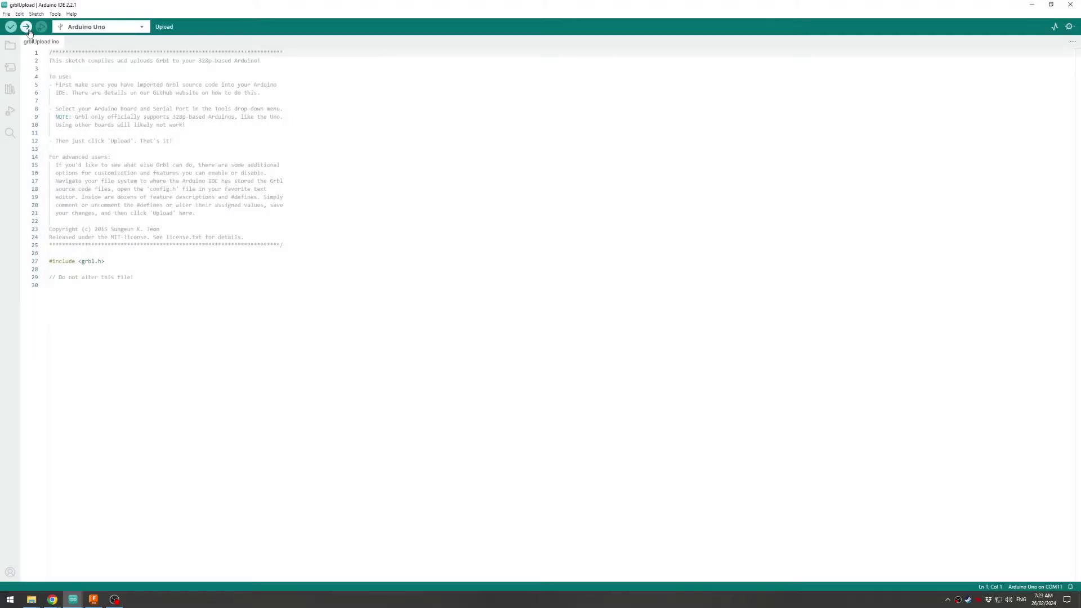
pyautogui.click(26, 27)
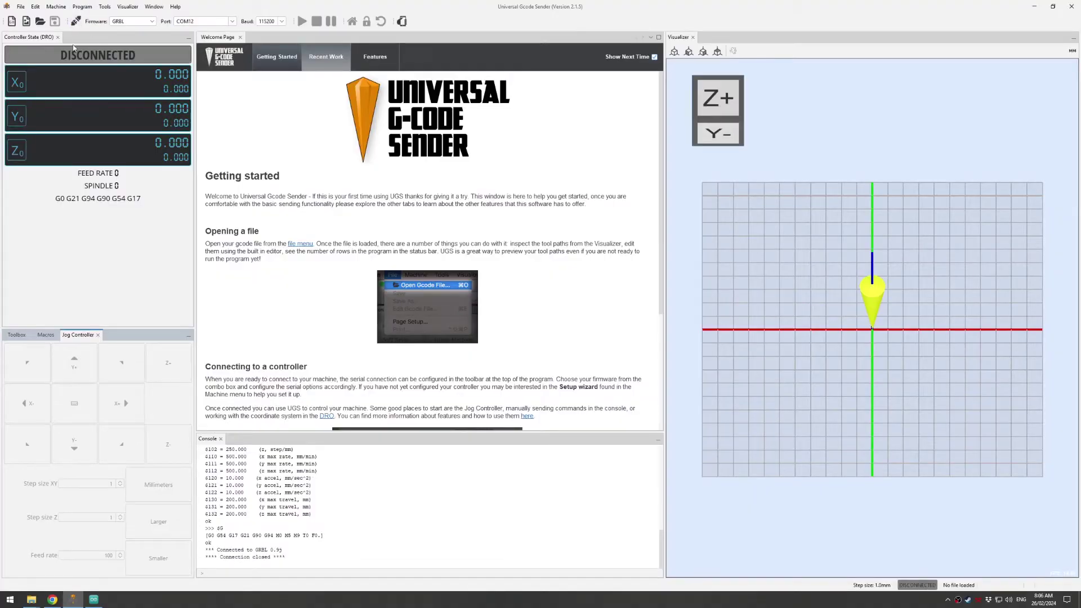
# Switch to Universal Gcode Sender, choose the USB Serial Port and connect to the controller
pyautogui.click(231, 21)
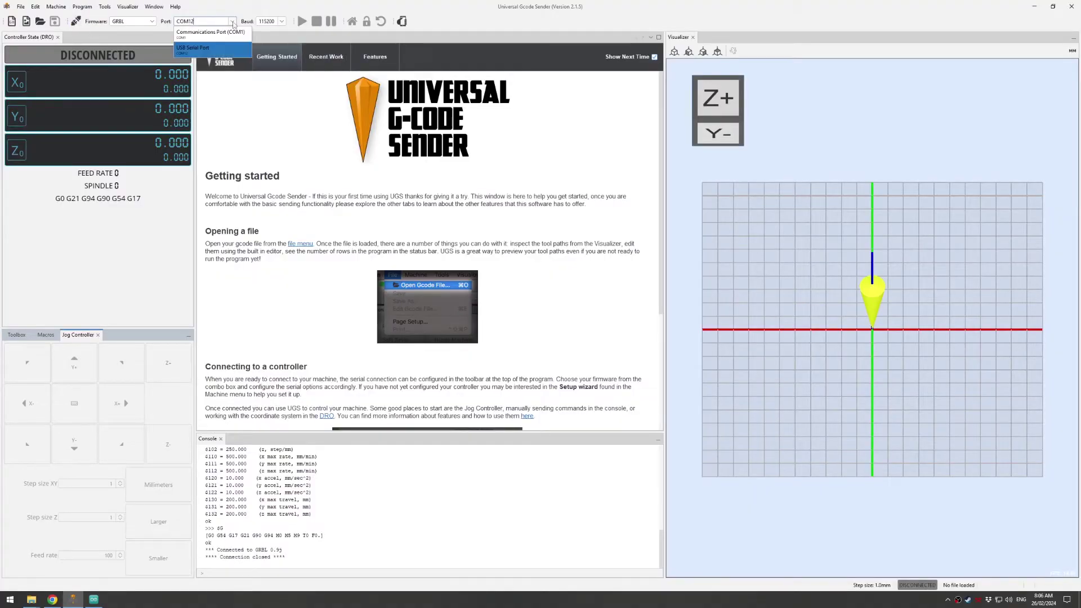
pyautogui.click(204, 51)
pyautogui.click(75, 21)
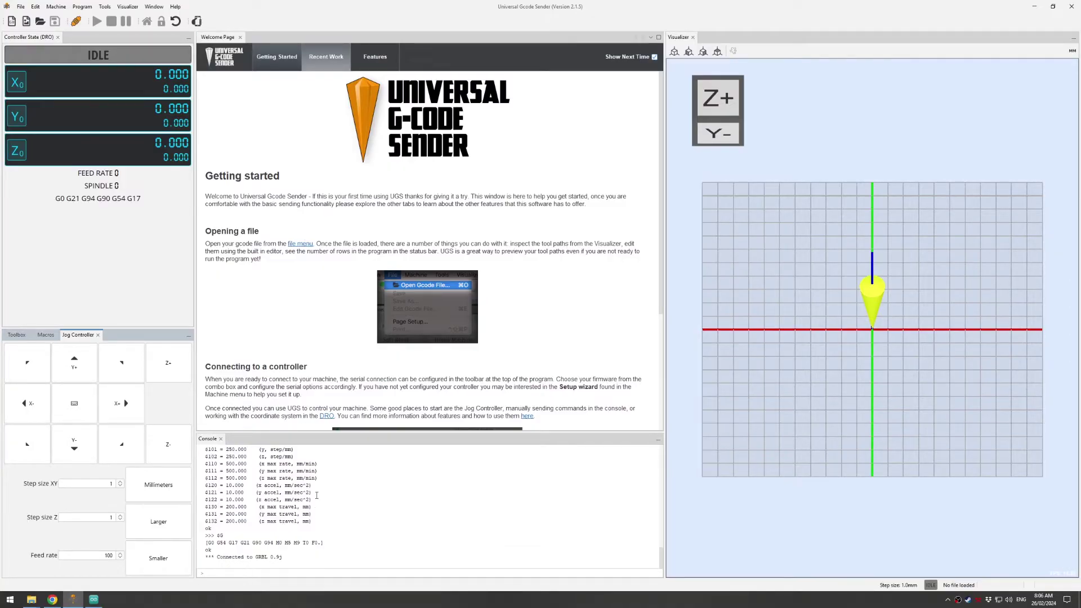
# Enlarge the console, send the $$ command and review the listed GRBL settings
pyautogui.moveTo(403, 431); pyautogui.dragTo(402, 355)
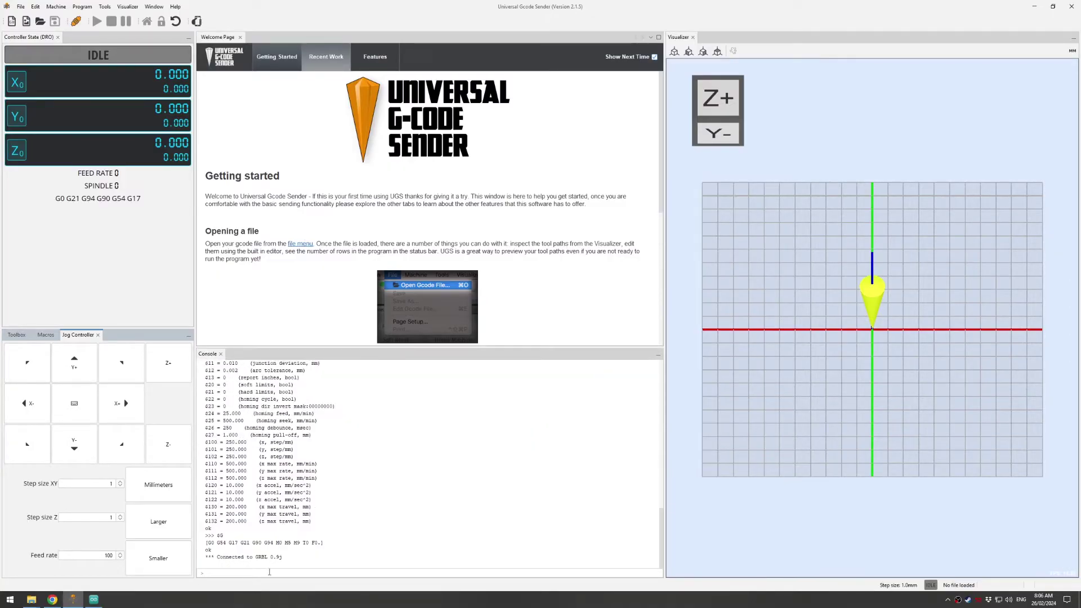
pyautogui.click(269, 572)
pyautogui.write('$$')
pyautogui.press('Return')
pyautogui.scroll(3, 356, 422)
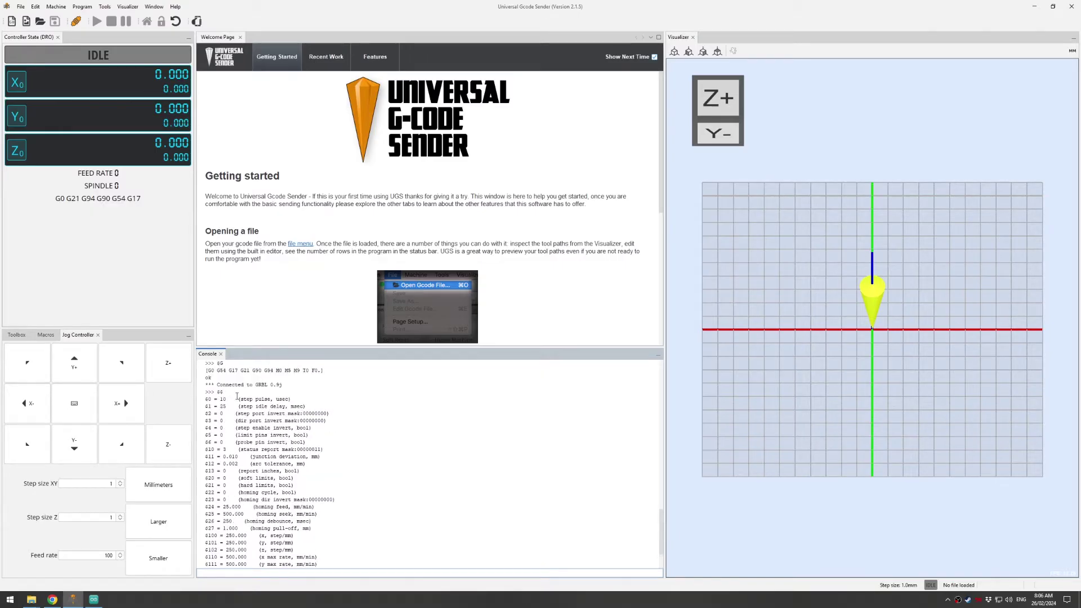
pyautogui.scroll(-3, 229, 426)
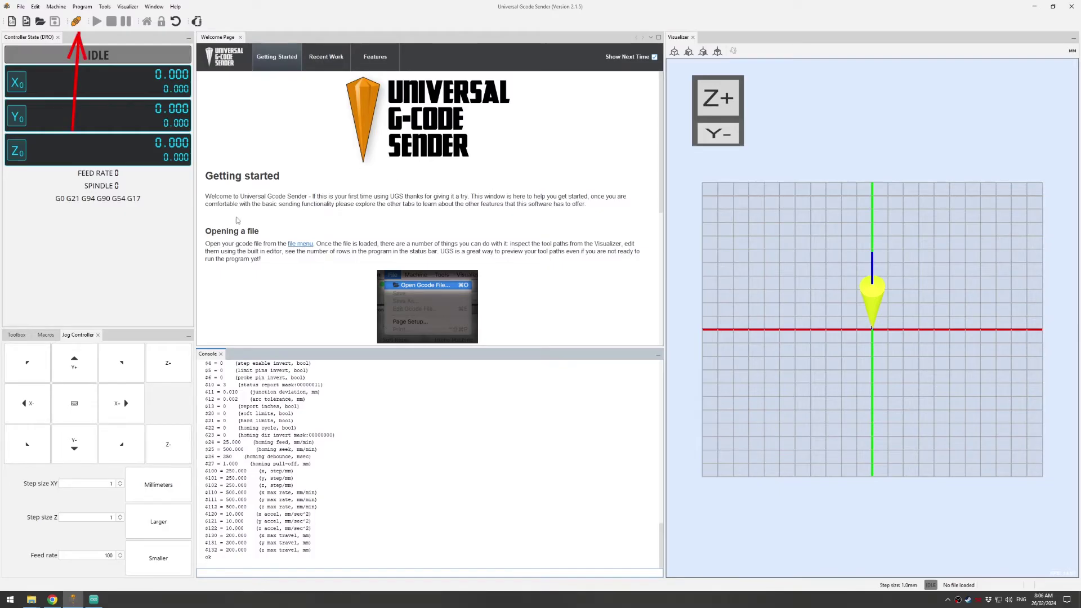
pyautogui.scroll(-5, 237, 220)
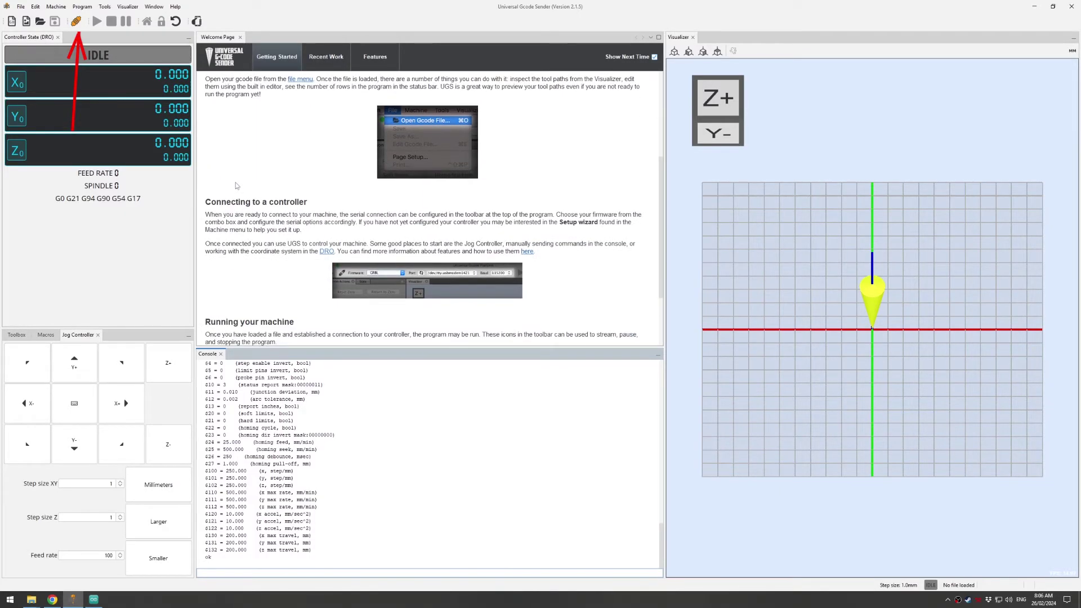
pyautogui.scroll(-3, 237, 186)
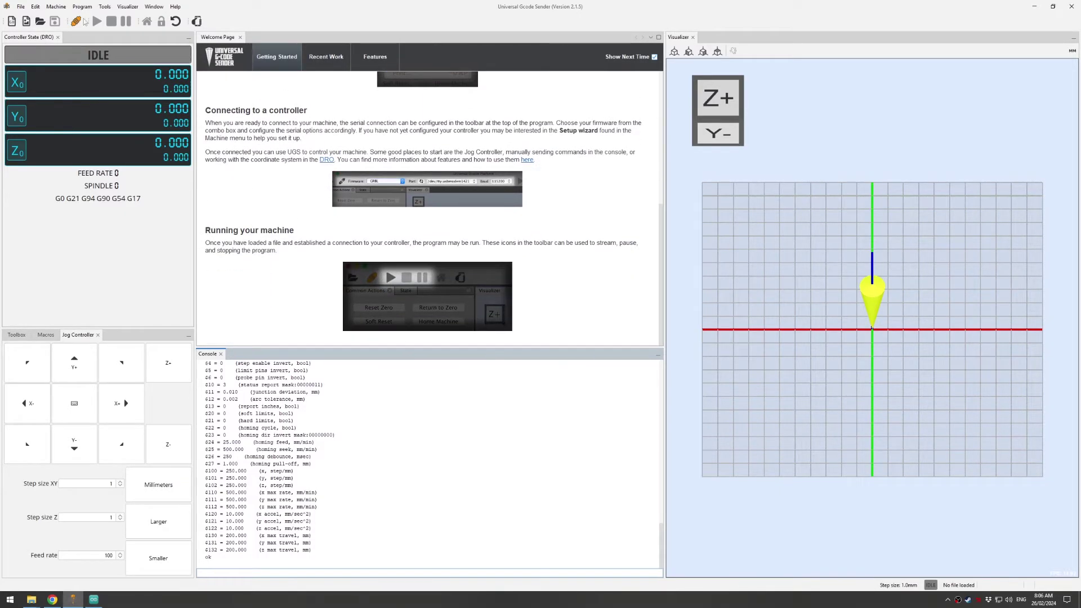
# Launch the machine setup wizard and advance past the Connection page to Import settings
pyautogui.click(55, 6)
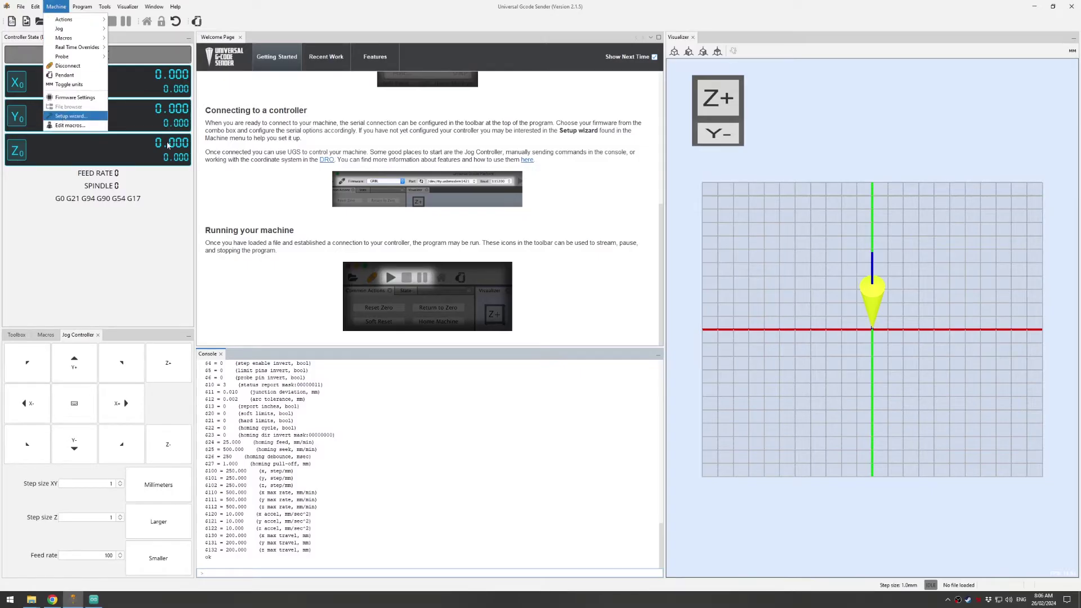
pyautogui.press('Return')
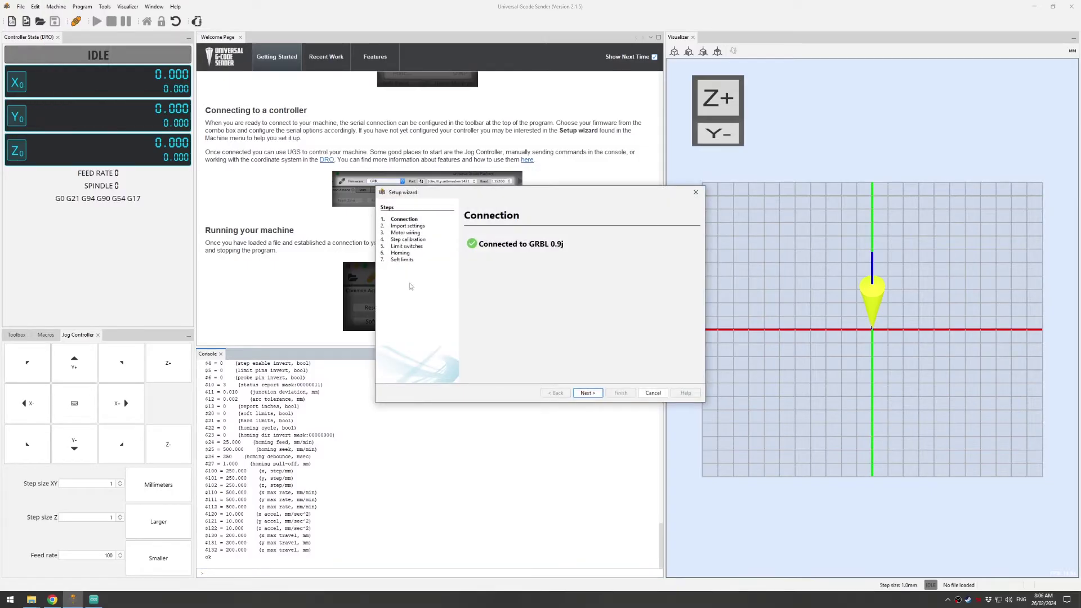
pyautogui.click(588, 394)
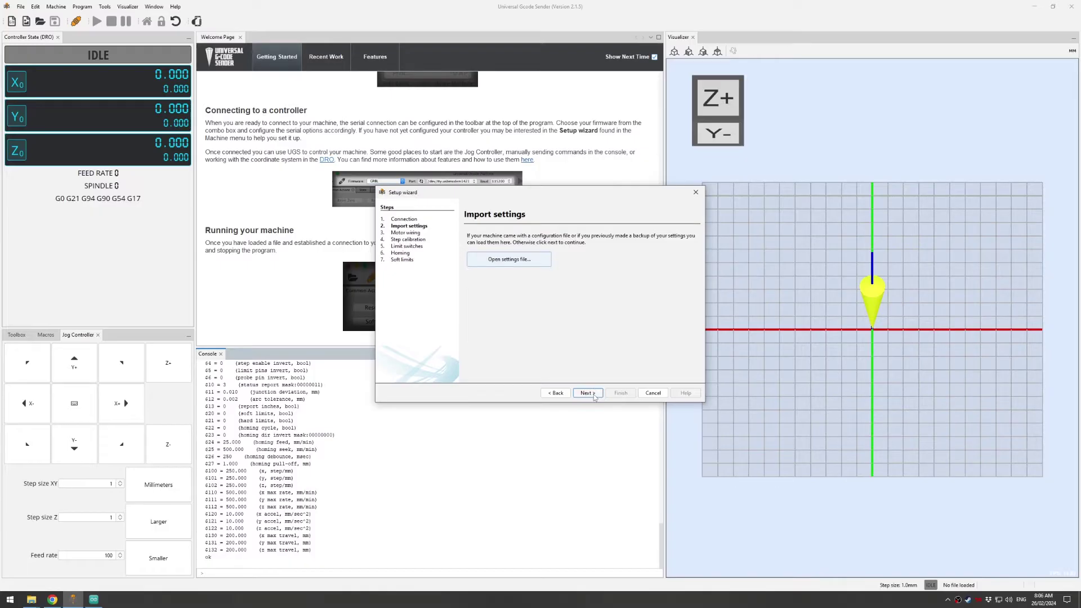
# Reverse the direction of the Y and Z motors and advance the wizard to Step calibration
pyautogui.click(595, 397)
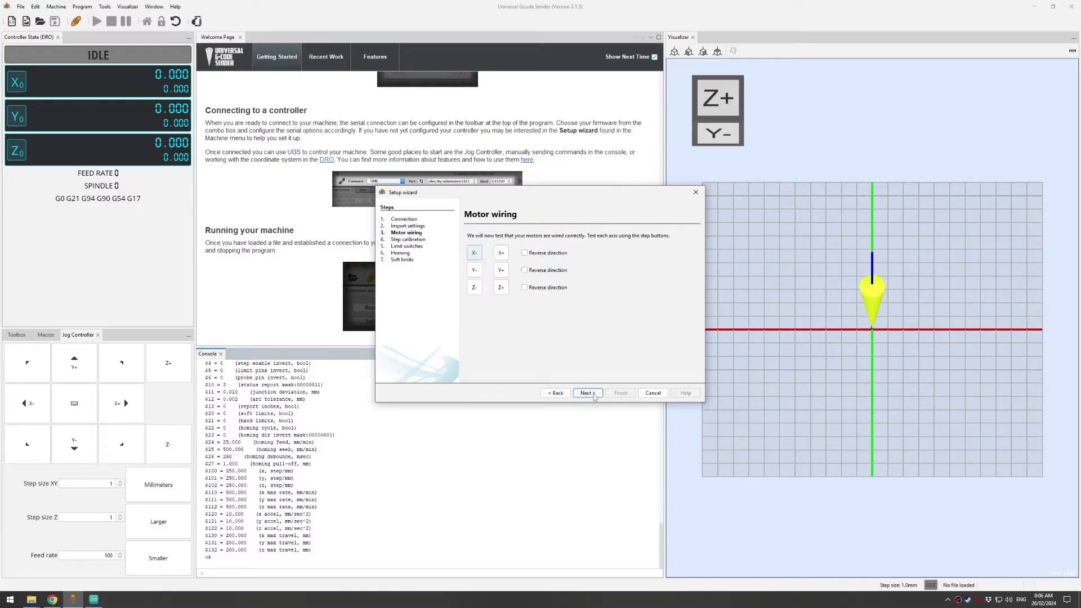
pyautogui.click(525, 271)
pyautogui.click(525, 288)
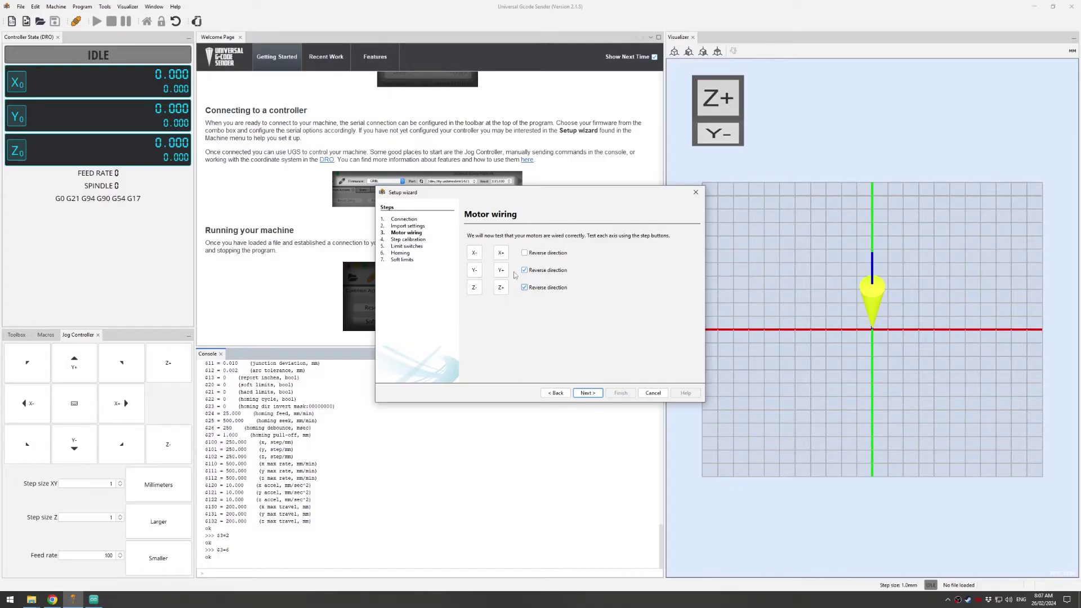
pyautogui.click(587, 393)
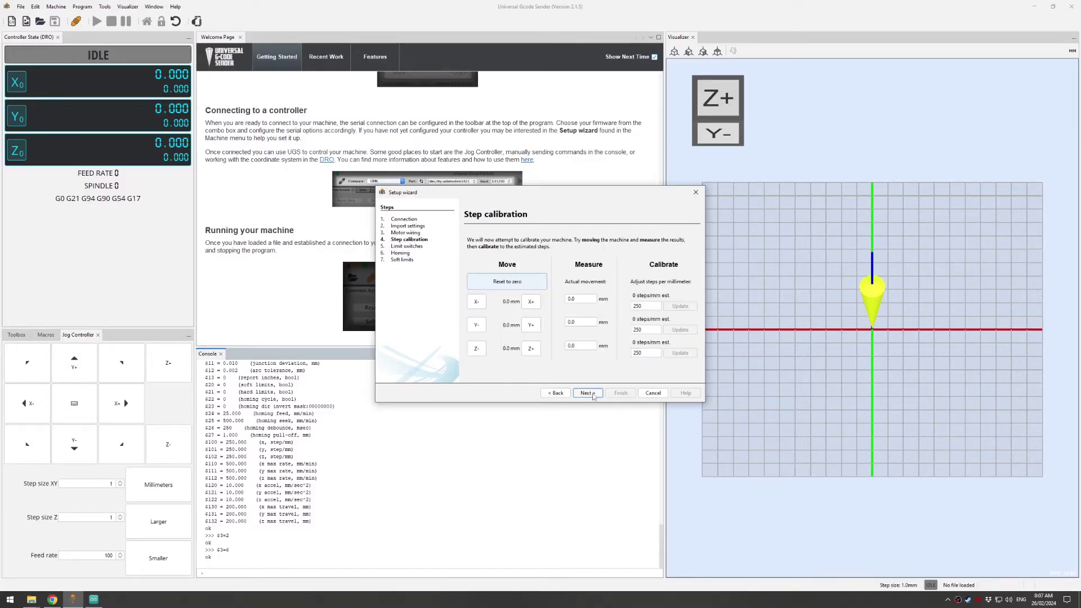
# Calibrate the X axis: jog it 2 mm positive, enter 1.9 mm actual movement and update it to 163.158 steps per millimetre
pyautogui.click(532, 303)
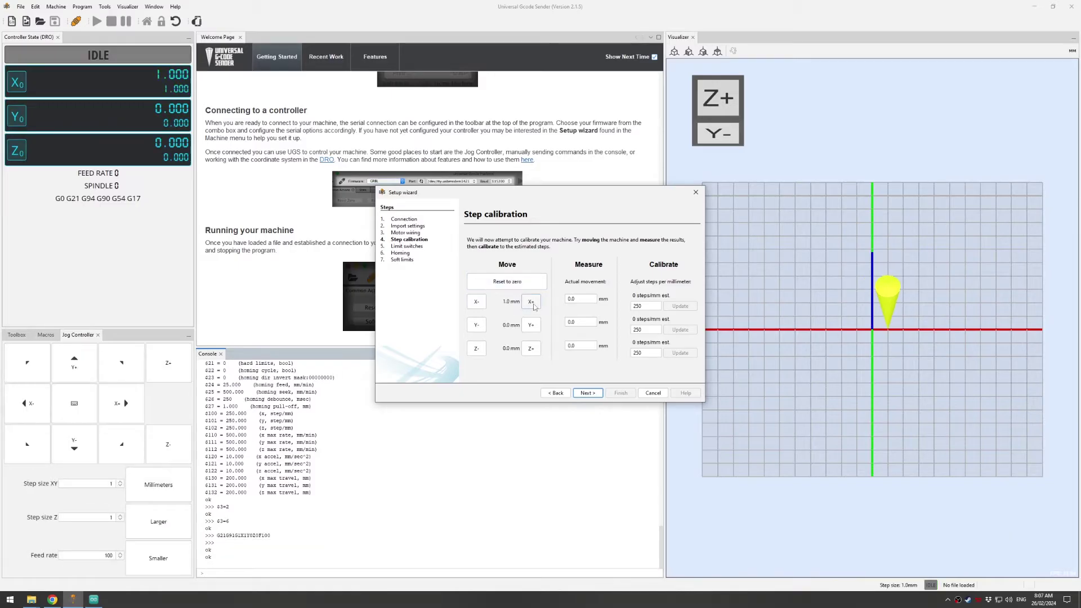
pyautogui.click(531, 303)
pyautogui.click(589, 300)
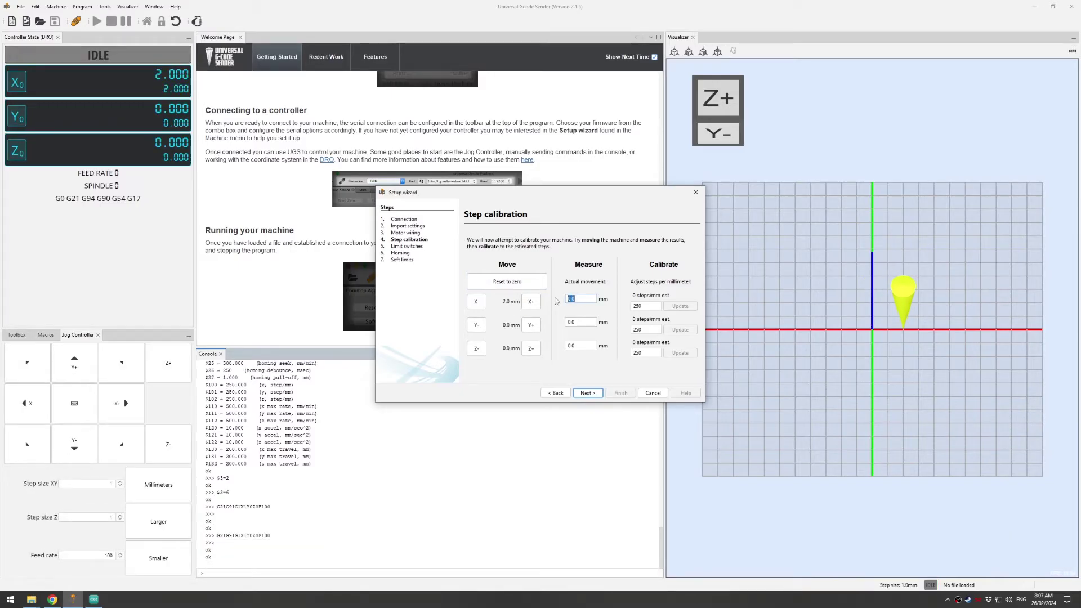
pyautogui.write('1.9')
pyautogui.press('Tab')
pyautogui.write('163.158')
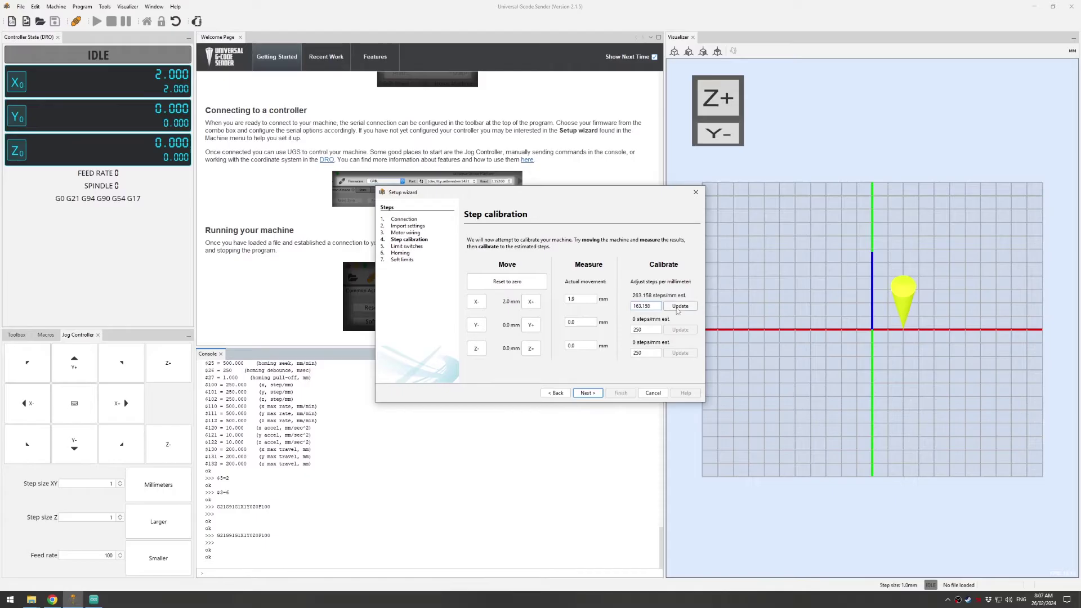
pyautogui.click(680, 306)
# Jog the Y axis 4 mm in the positive direction and enter 4.05 mm as its actual movement
pyautogui.click(533, 326)
pyautogui.click(532, 326)
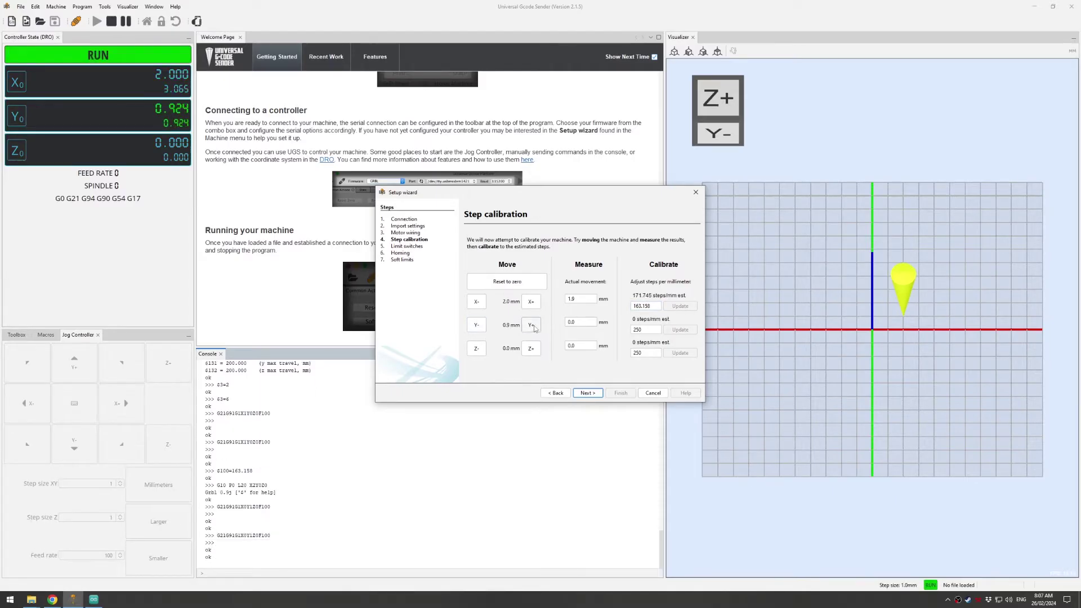
pyautogui.click(532, 326)
pyautogui.click(532, 326)
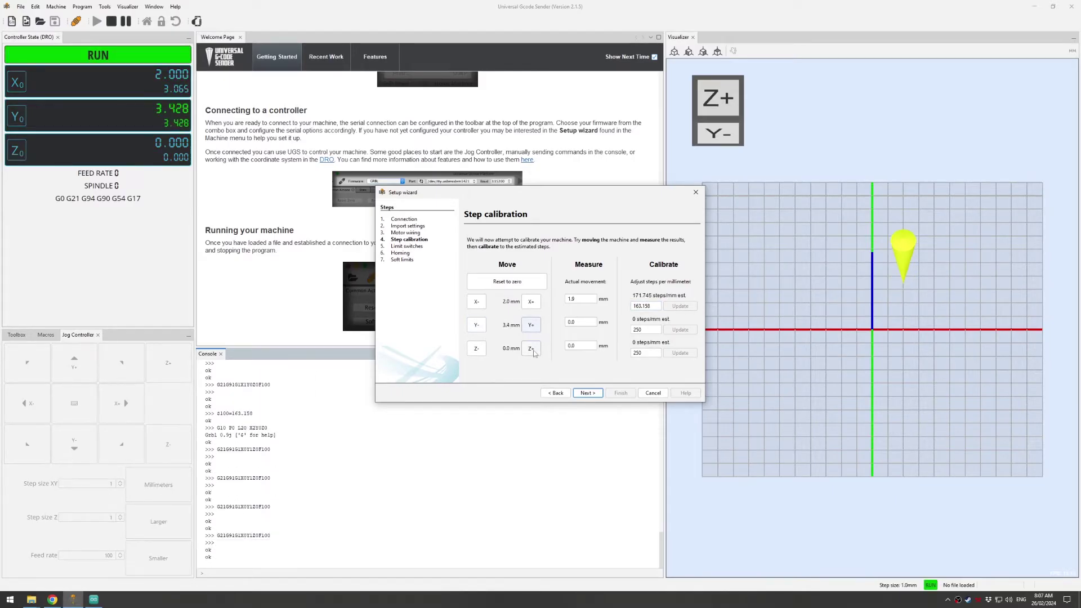
pyautogui.click(587, 325)
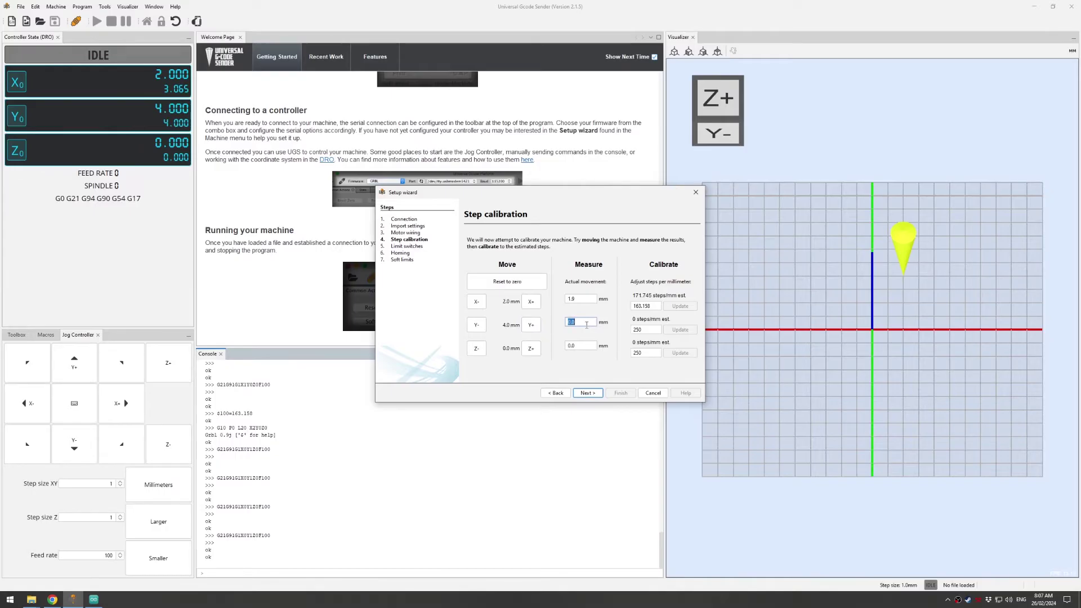
pyautogui.write('4.05')
pyautogui.press('Tab')
pyautogui.click(585, 325)
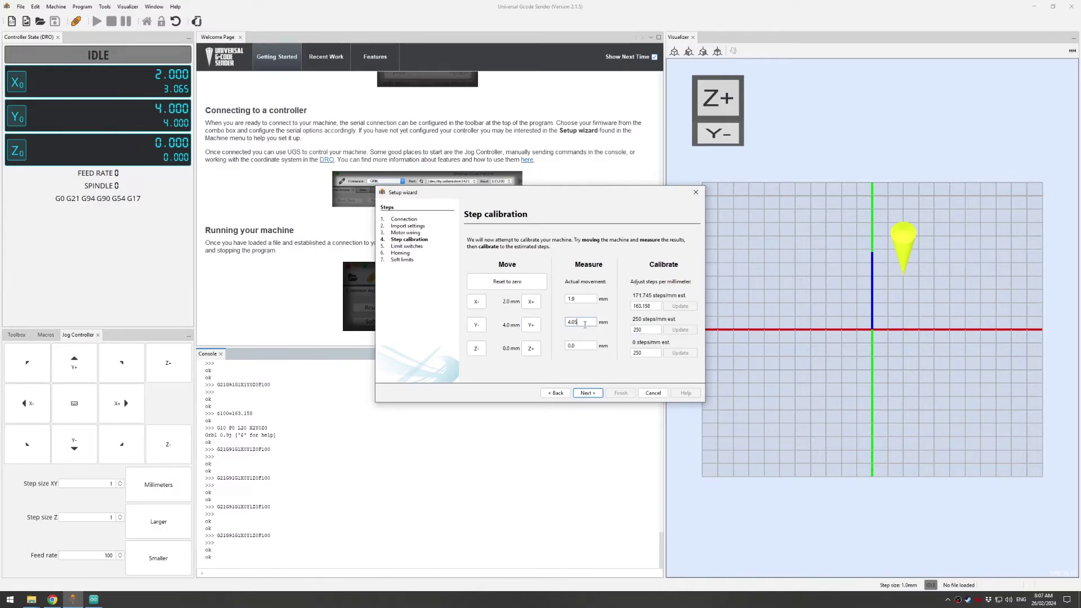
# Calibrate the Z axis: jog it 3 mm positive, enter 2.8 mm actual movement and update it to 167.857 steps per millimetre
pyautogui.click(531, 348)
pyautogui.click(532, 351)
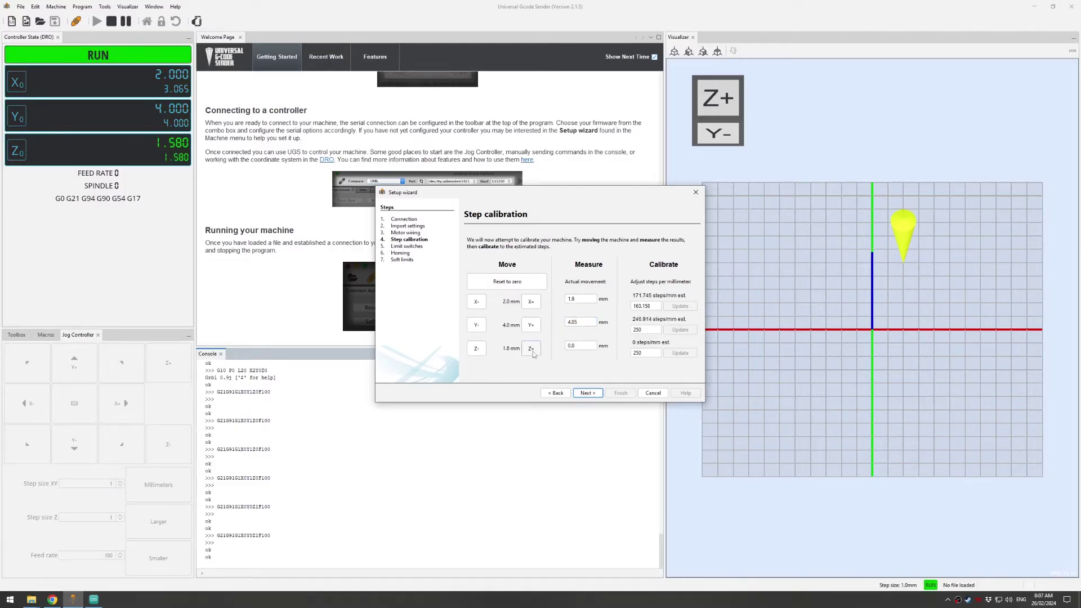
pyautogui.click(532, 350)
pyautogui.moveTo(580, 346); pyautogui.dragTo(563, 345)
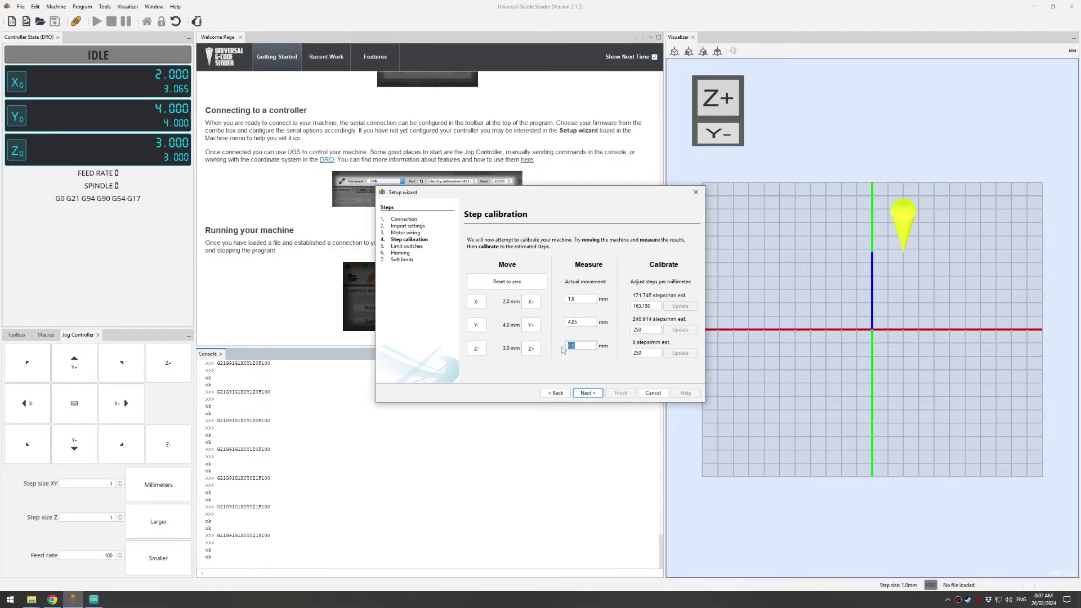
pyautogui.write('2.8')
pyautogui.press('Tab')
pyautogui.write('16')
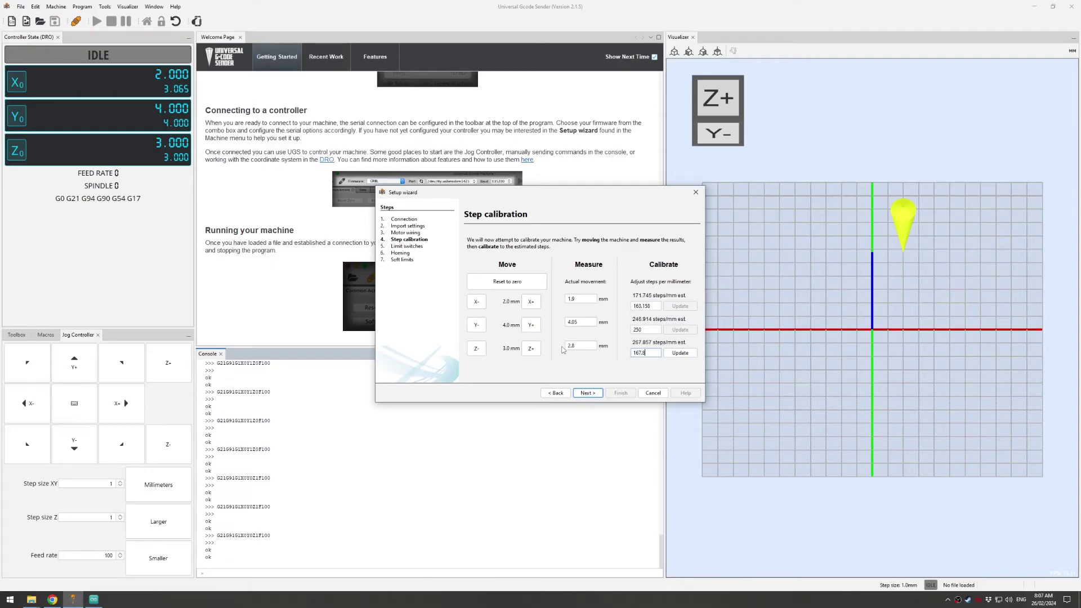
pyautogui.click(680, 353)
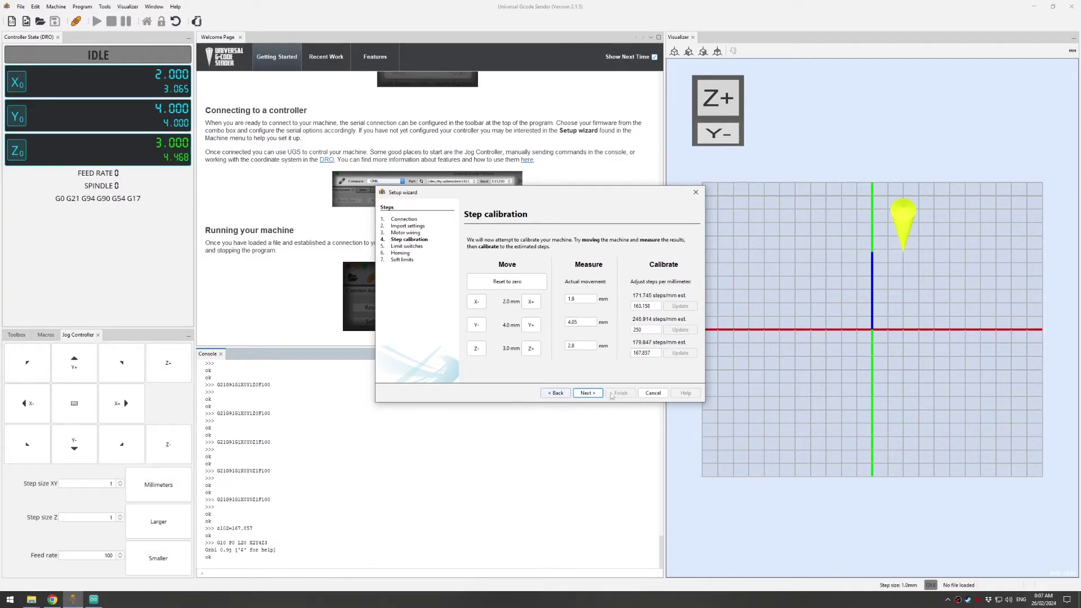
# Enable limit switches and homing on their wizard pages
pyautogui.click(598, 394)
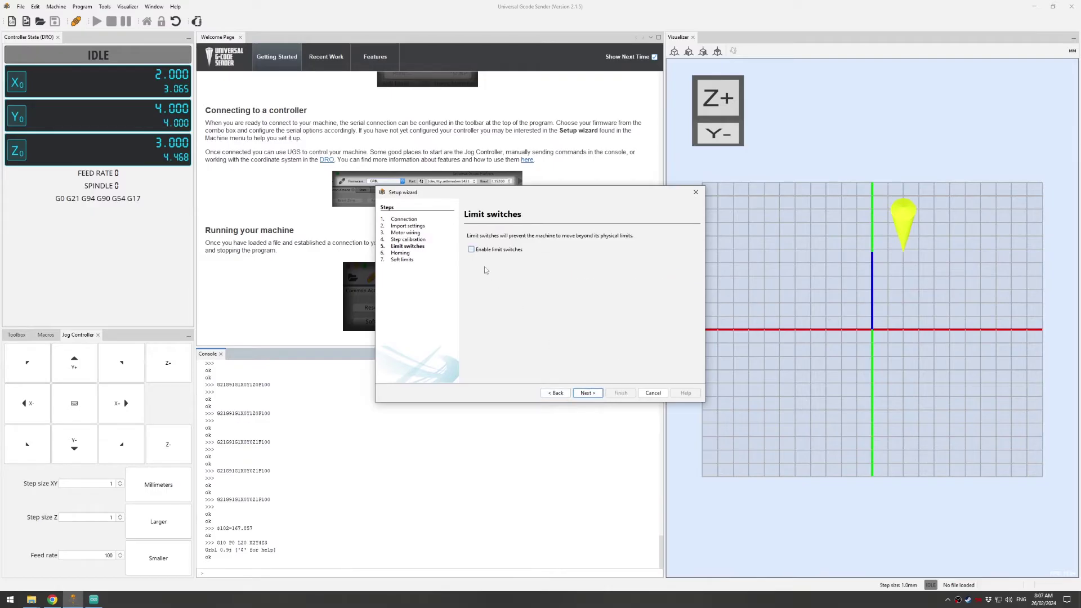
pyautogui.click(472, 250)
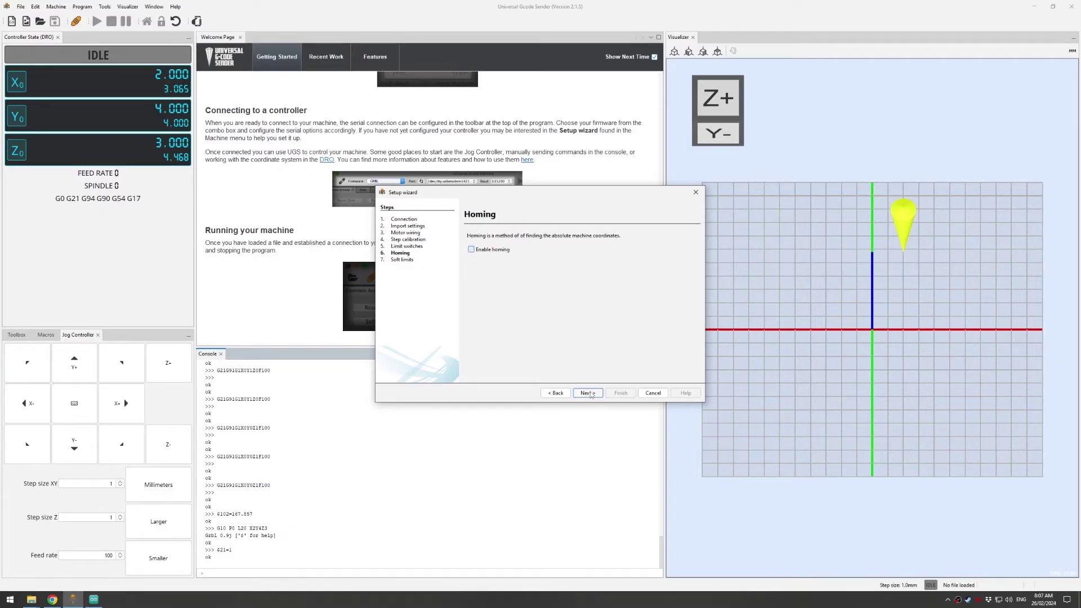
pyautogui.click(472, 249)
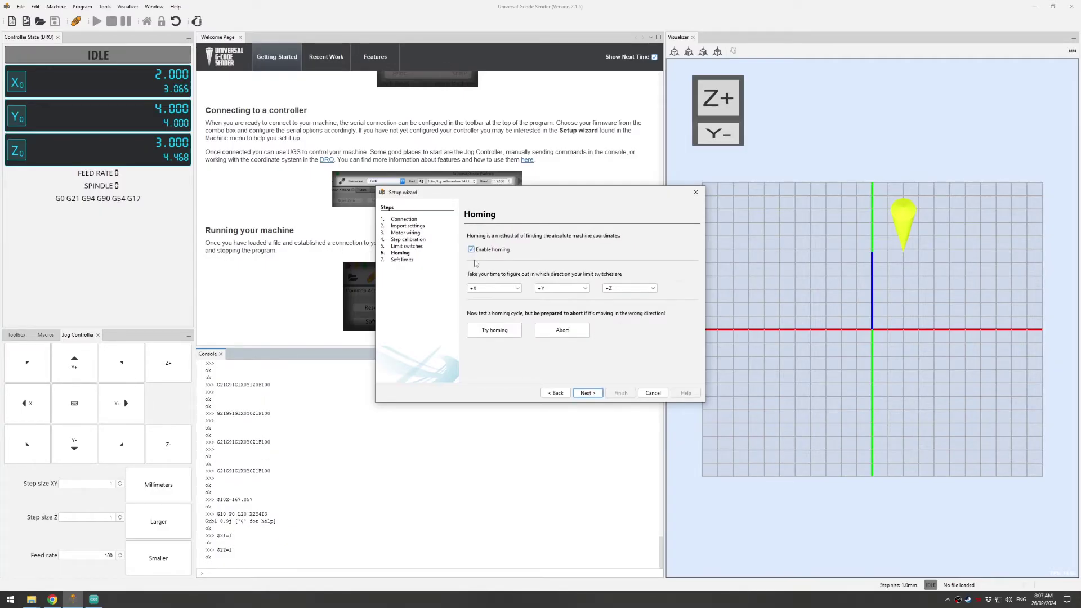
# Enable soft limits, enter travel distances X 500, Y 700 and Z 80, then finish the wizard and close the Welcome Page
pyautogui.click(589, 393)
pyautogui.click(488, 248)
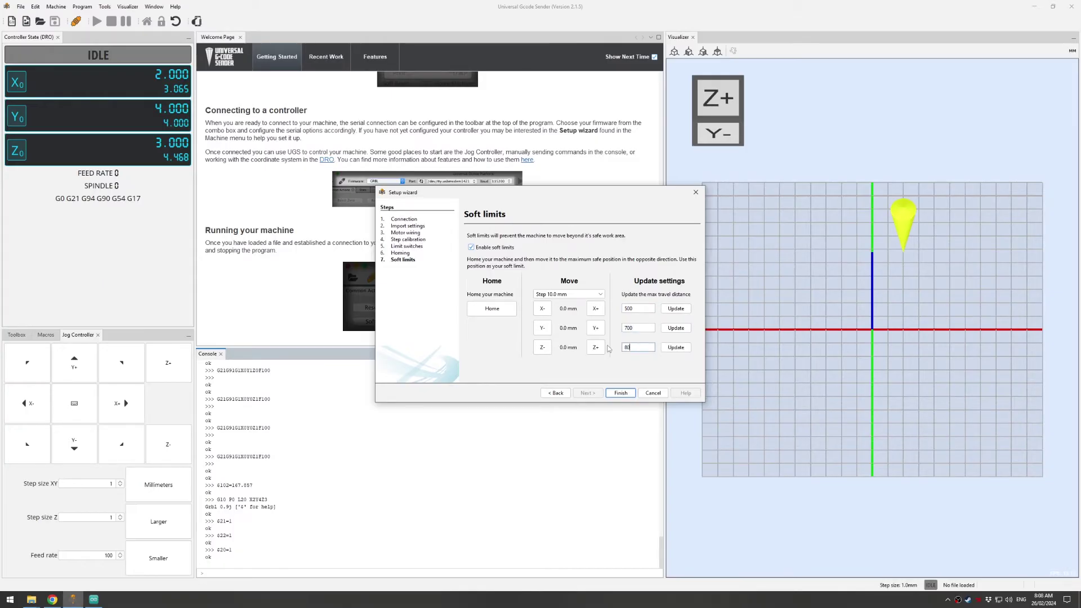
pyautogui.click(620, 393)
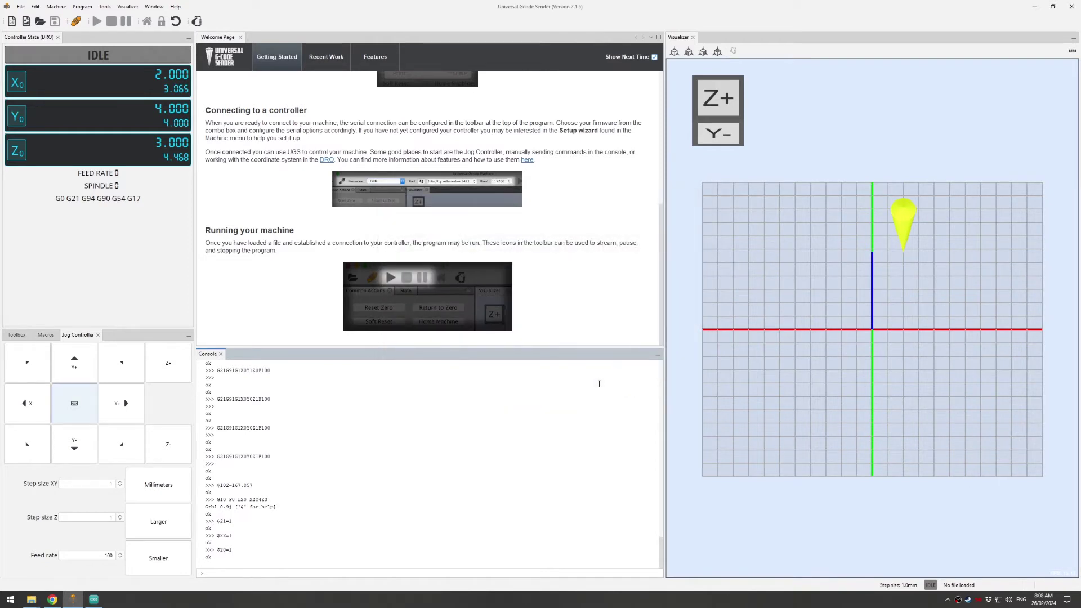
pyautogui.click(239, 37)
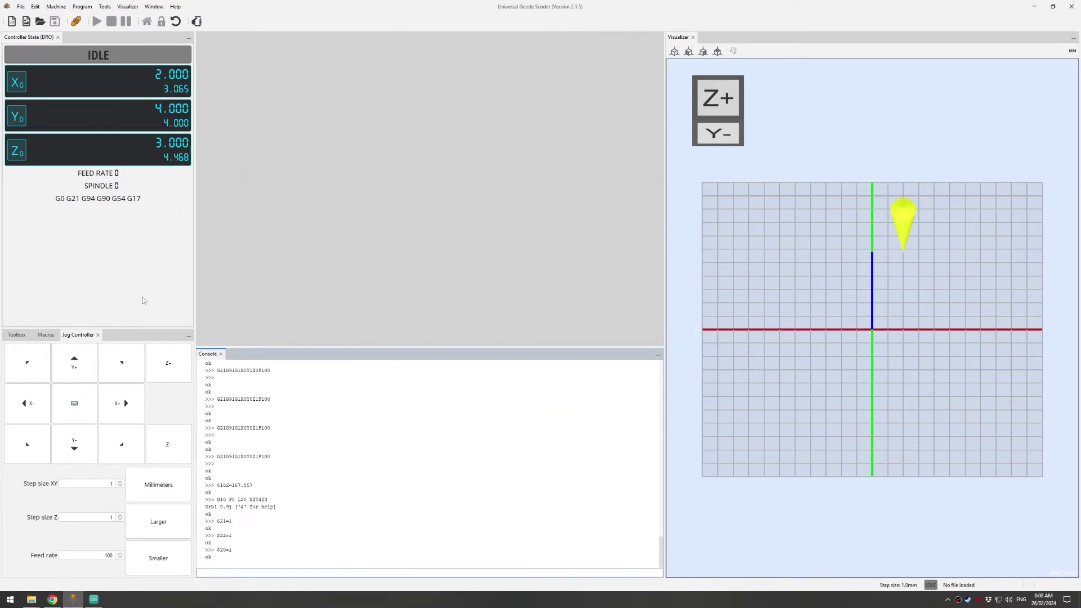